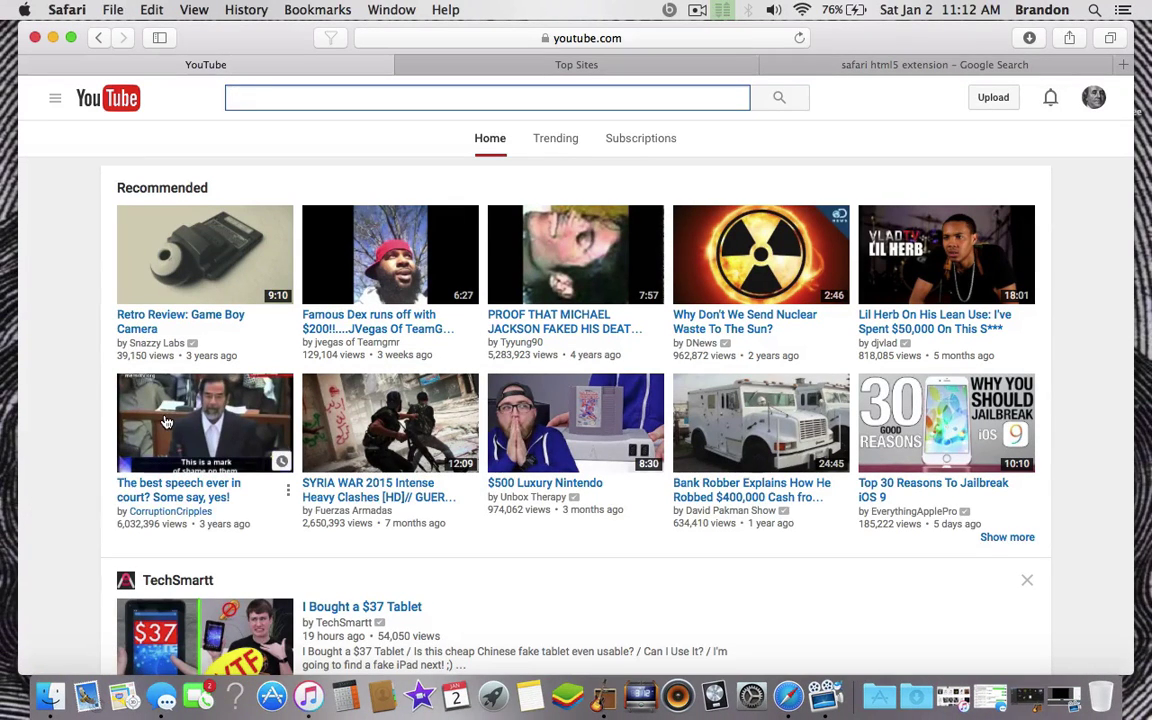
Search YouTube for '4k' and browse the results led by the Costa Rica 4K video
scroll(166, 421, down, 4)
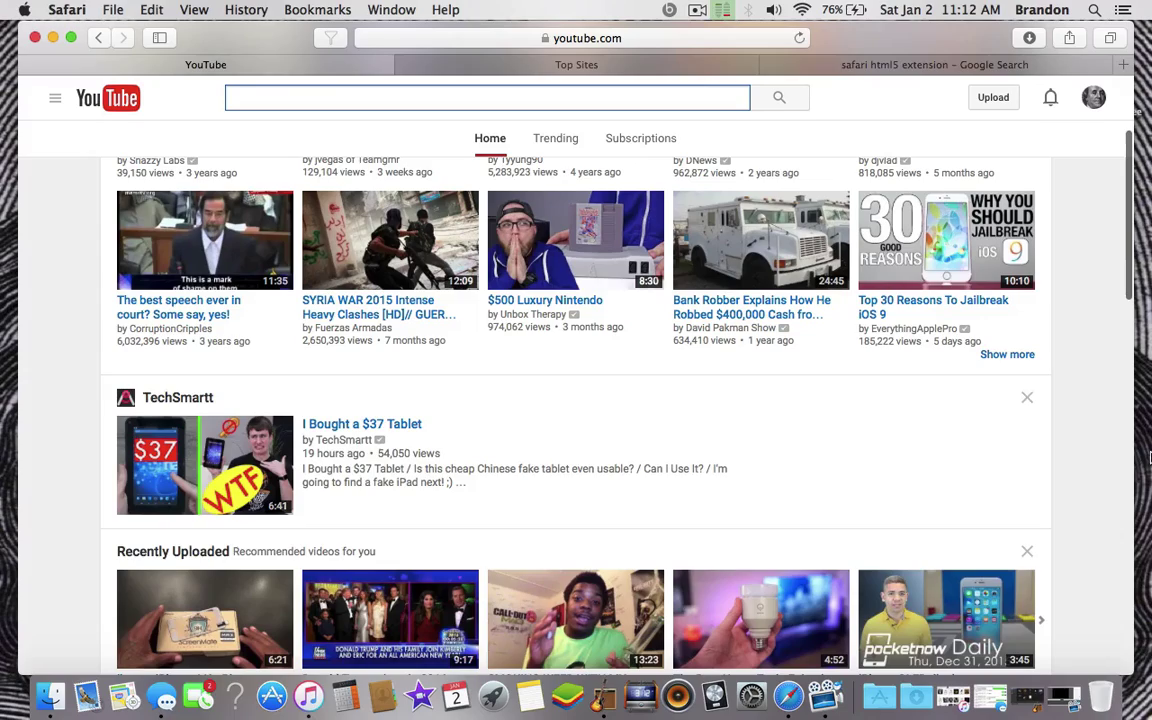
scroll(1057, 420, up, 1)
scroll(1058, 435, up, 2)
scroll(1058, 442, down, 4)
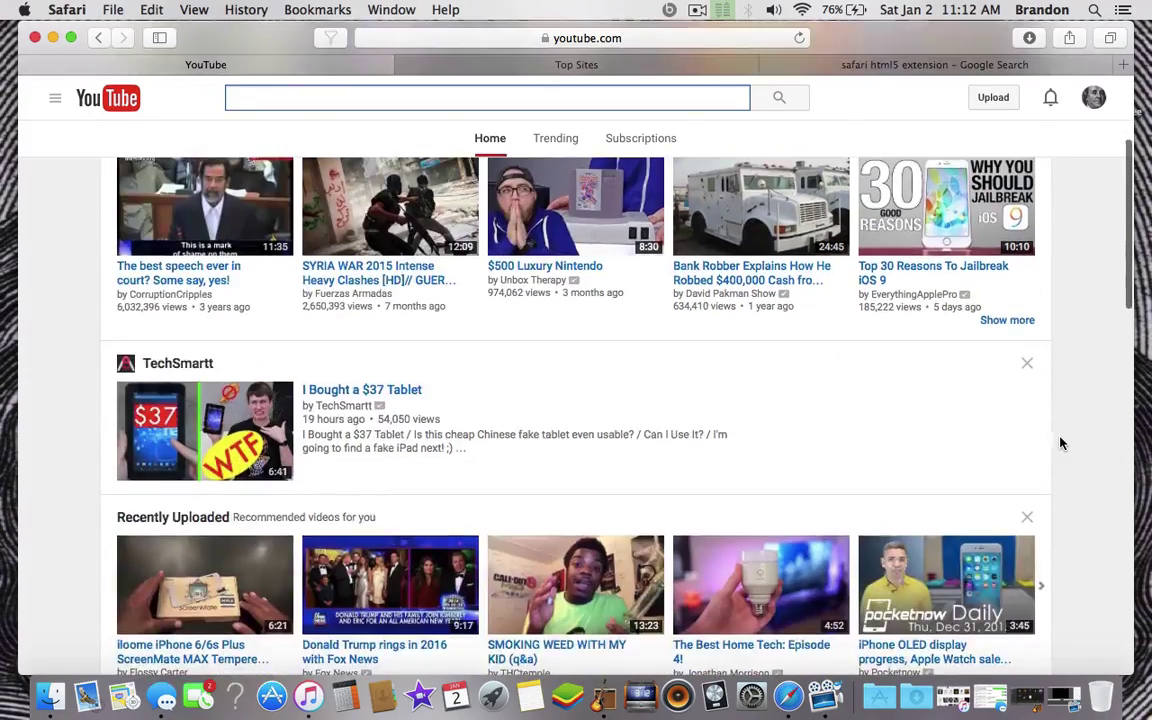
scroll(1060, 442, up, 4)
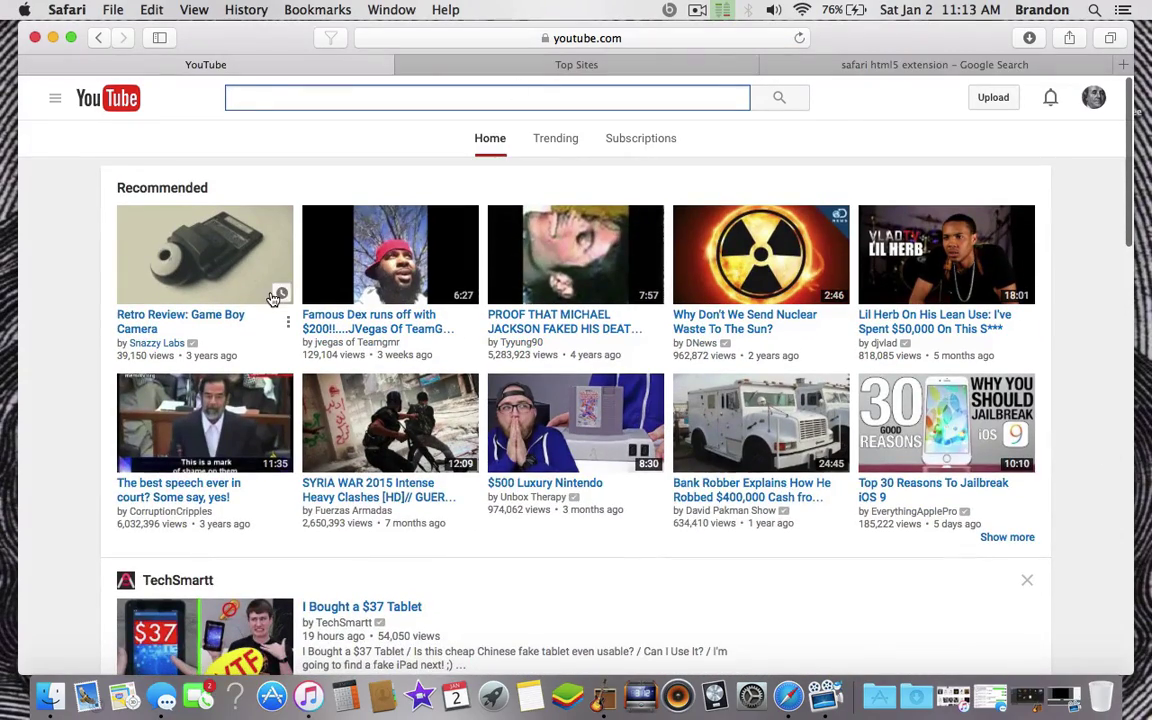
scroll(272, 300, down, 3)
scroll(272, 300, up, 3)
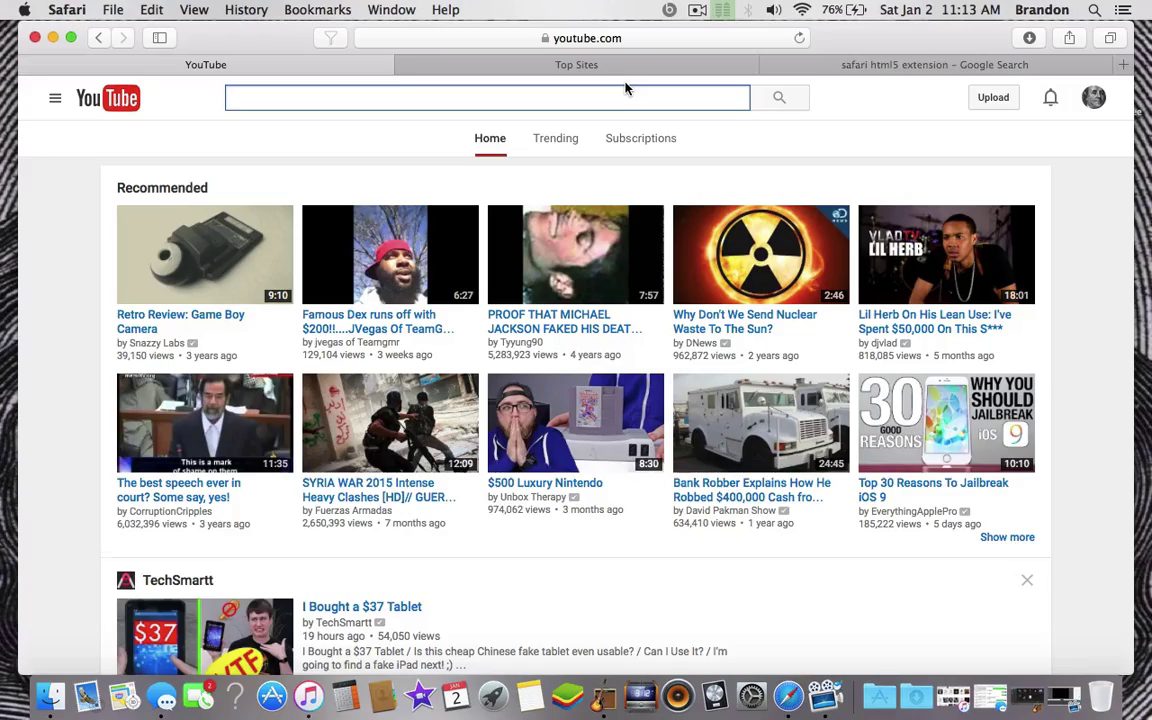
scroll(625, 89, down, 3)
scroll(625, 89, up, 2)
scroll(625, 89, up, 1)
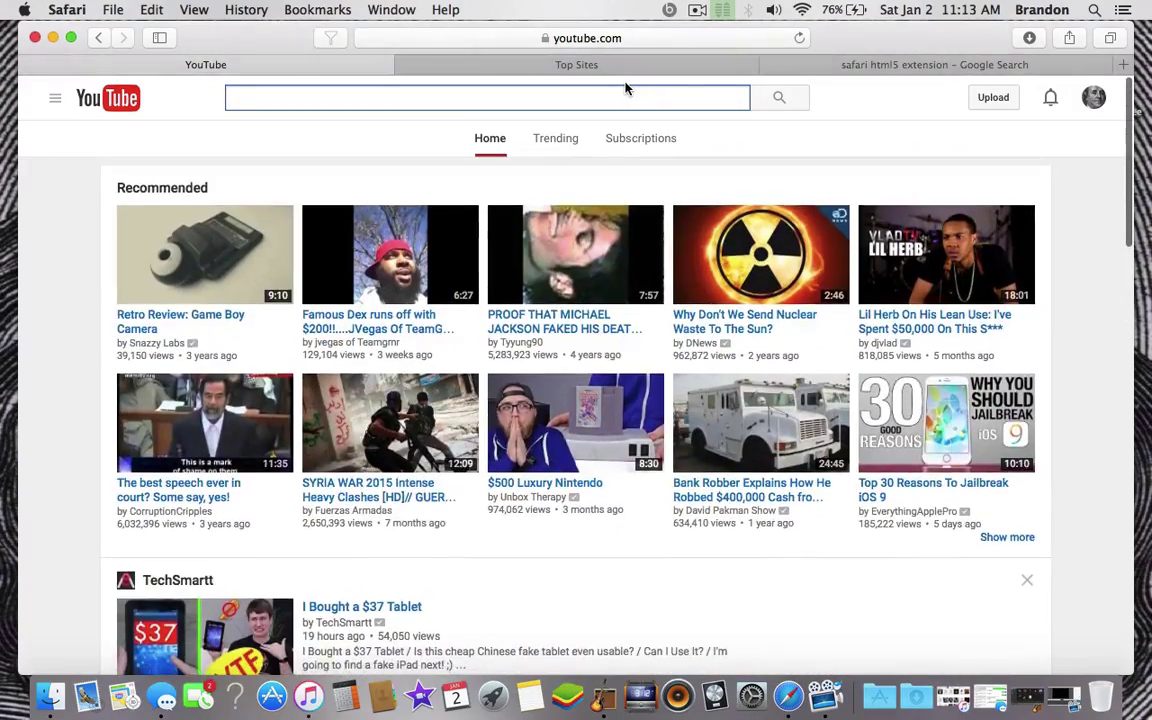
scroll(625, 89, down, 5)
scroll(625, 89, down, 10)
scroll(625, 89, down, 5)
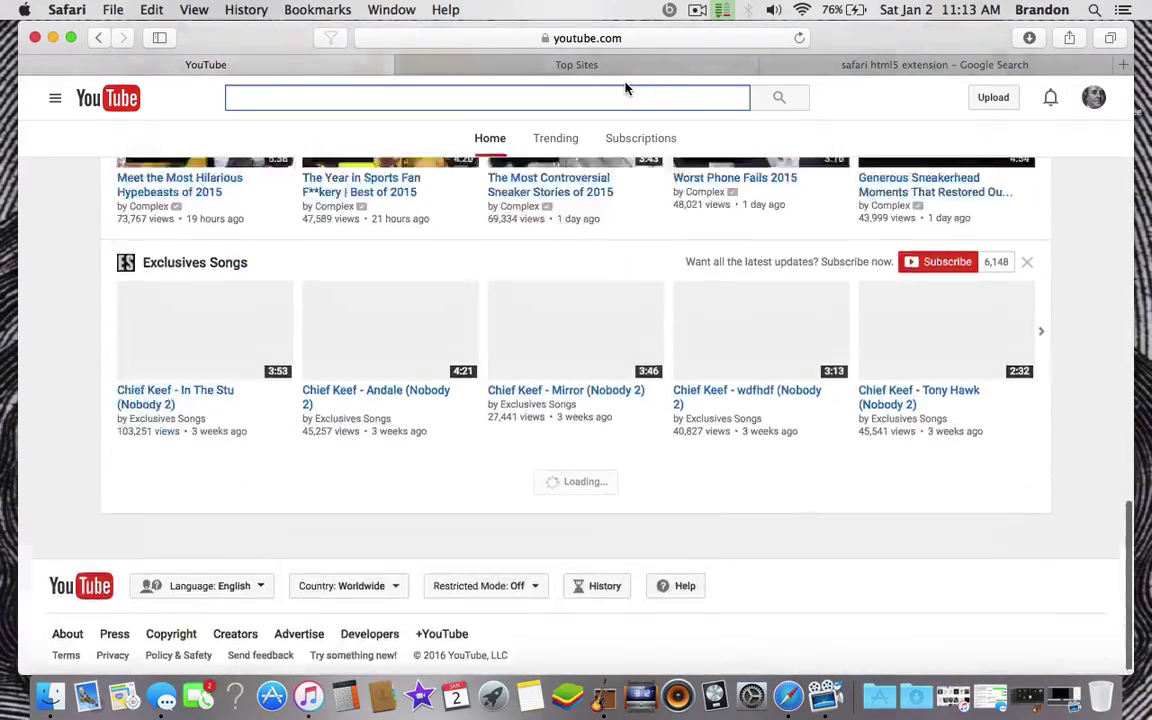
scroll(625, 89, up, 15)
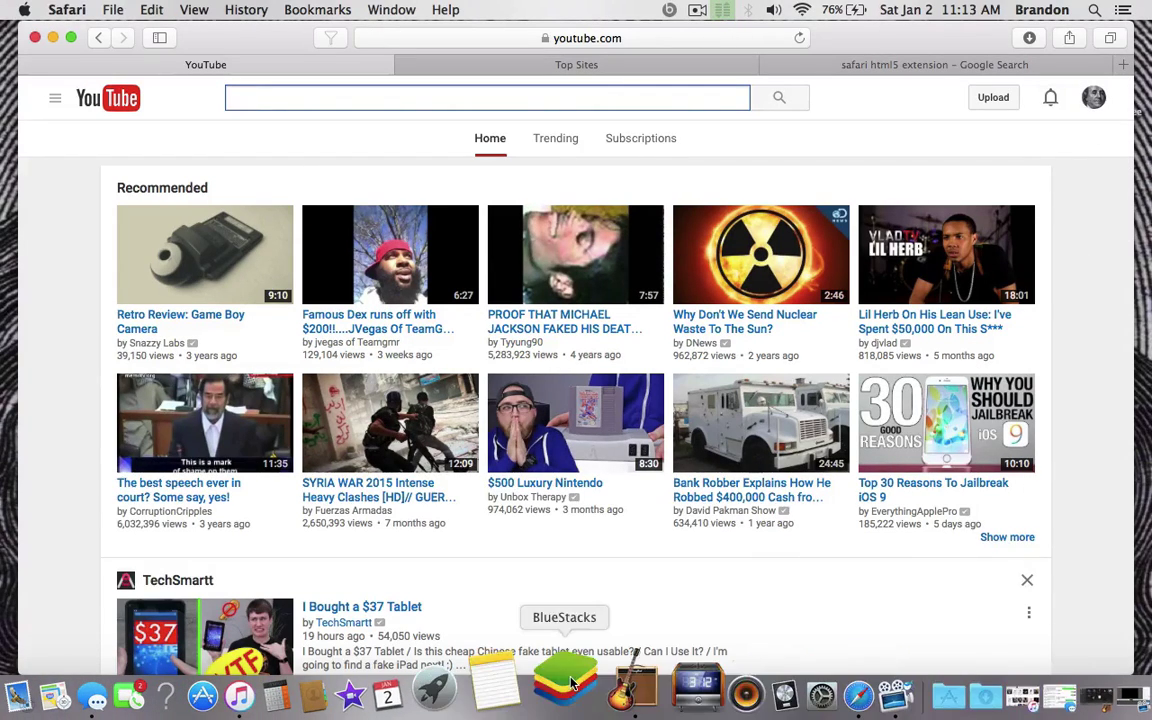
mouse_move(575, 630)
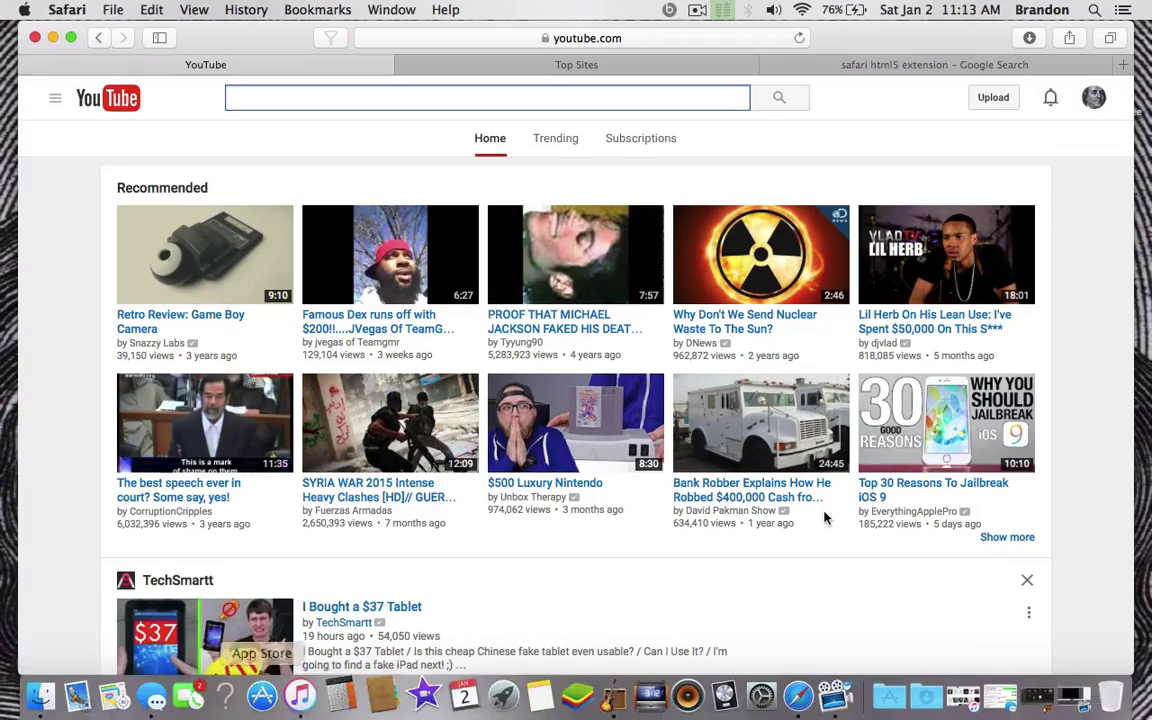
scroll(1054, 465, down, 5)
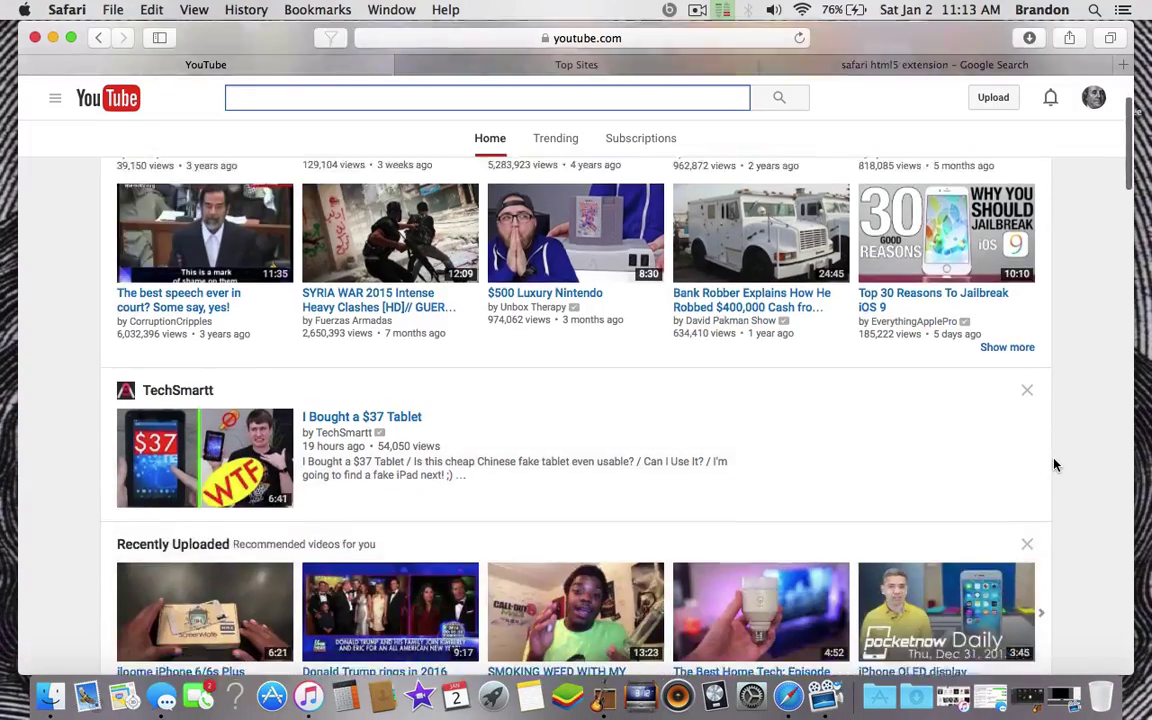
scroll(1054, 465, down, 3)
scroll(1054, 465, up, 2)
scroll(1054, 465, up, 5)
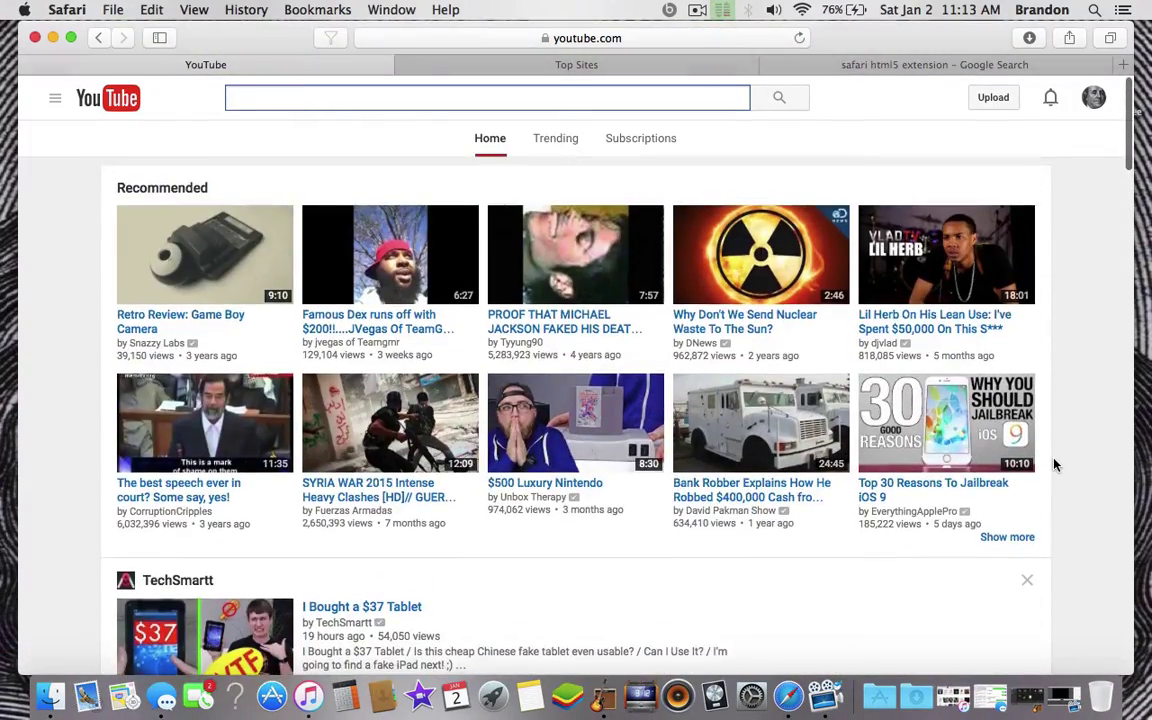
scroll(1054, 465, down, 1)
scroll(1054, 465, down, 2)
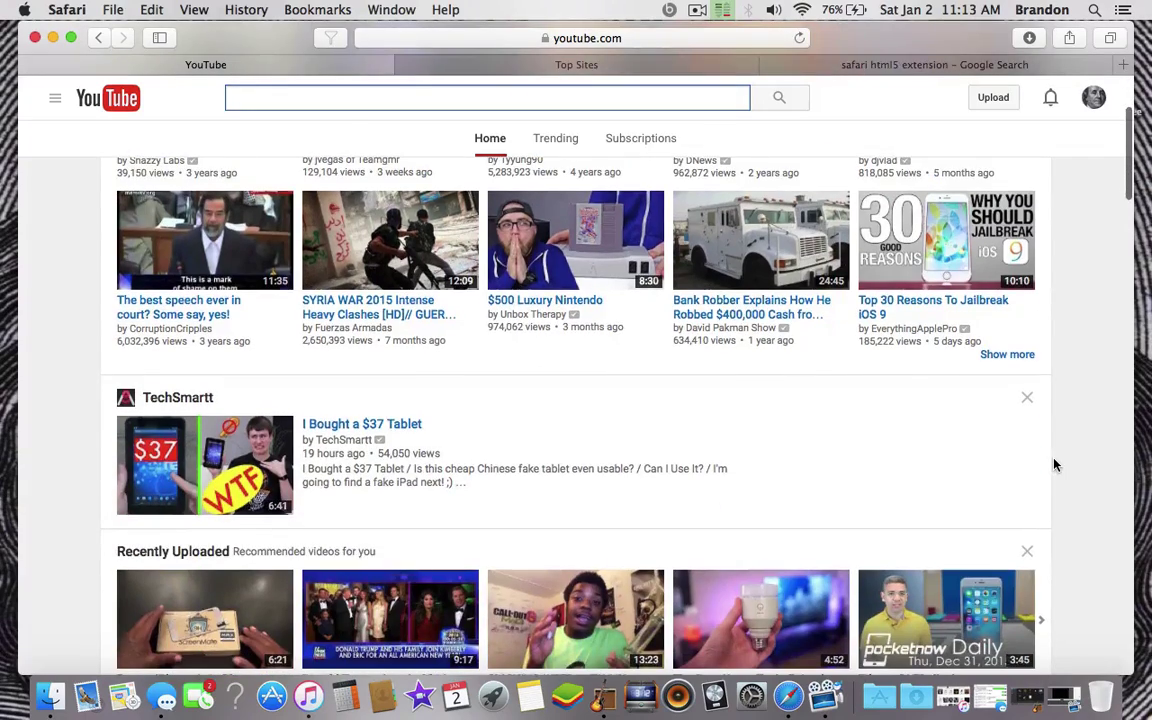
scroll(1054, 465, up, 3)
scroll(1054, 465, down, 1)
text(4)
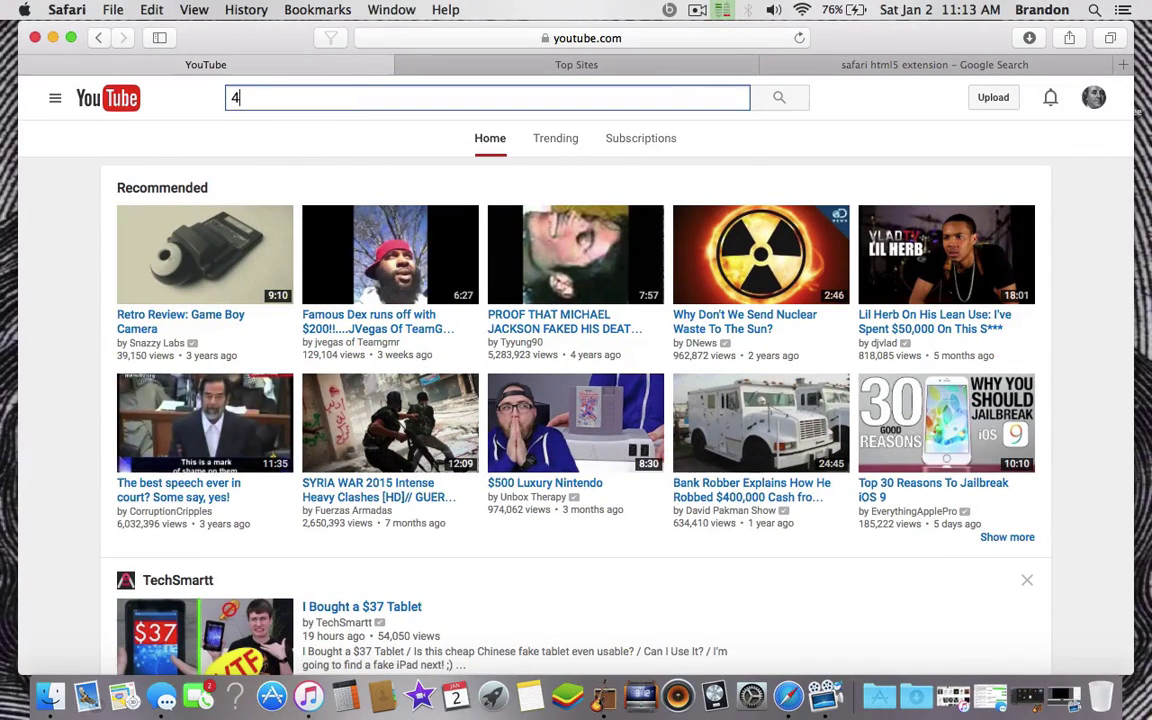
text(k)
key(Return)
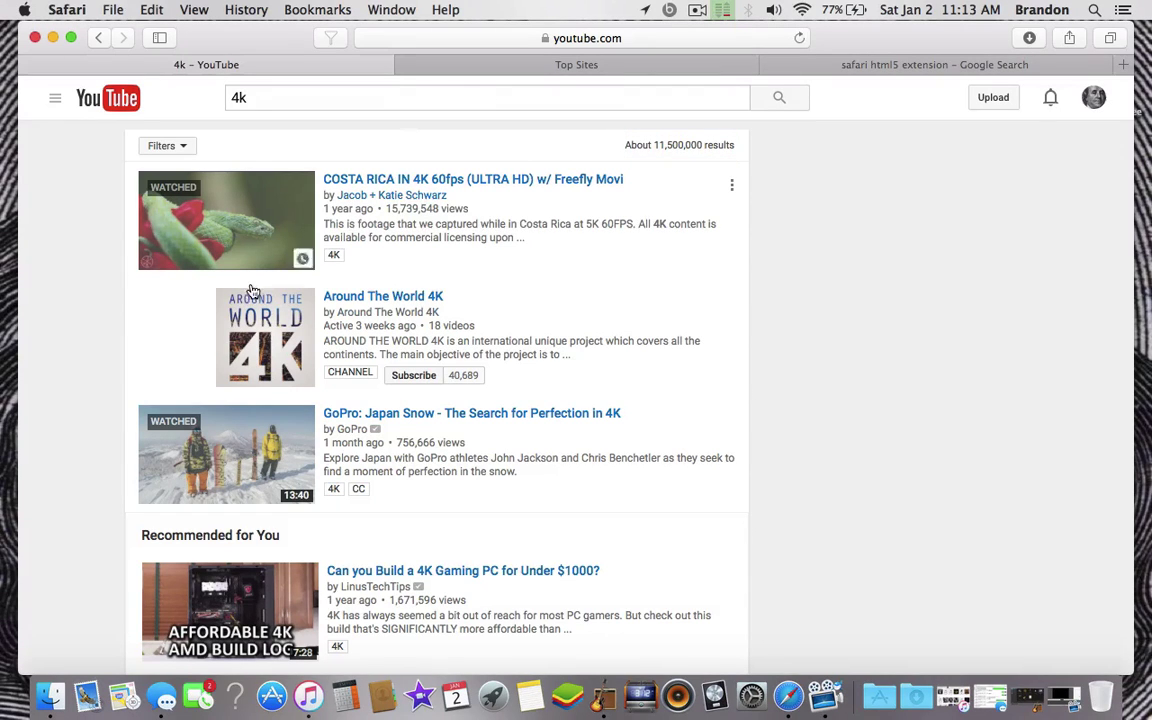
scroll(100, 371, down, 5)
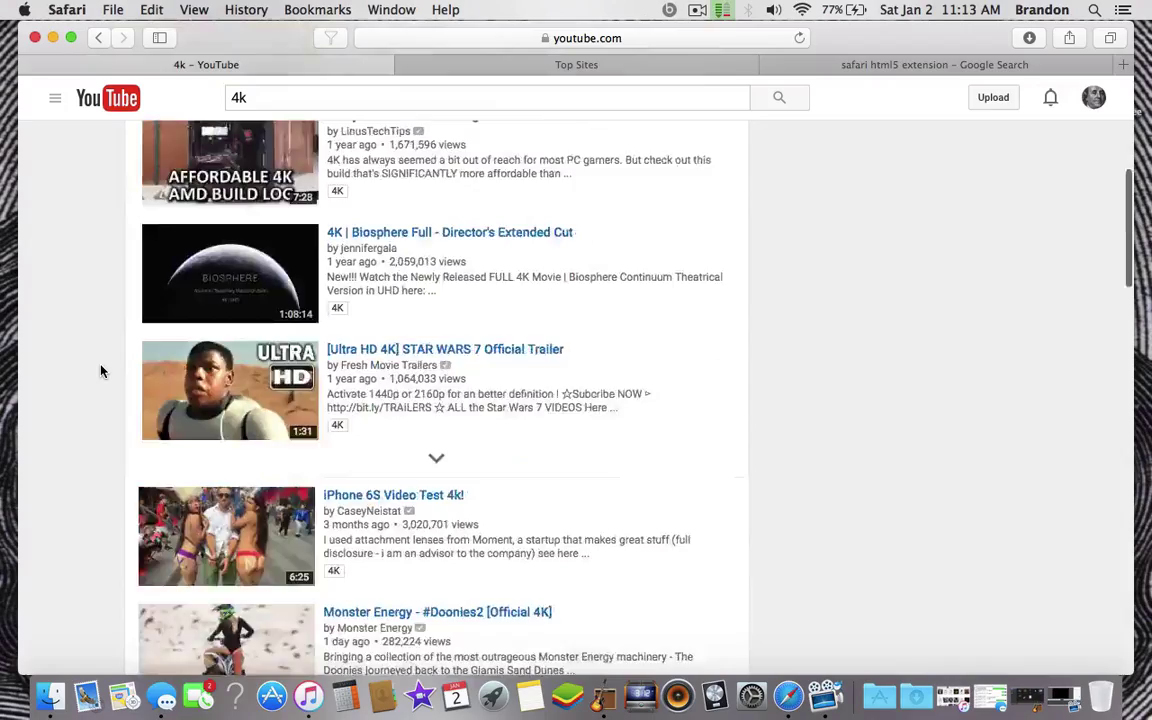
scroll(100, 371, up, 5)
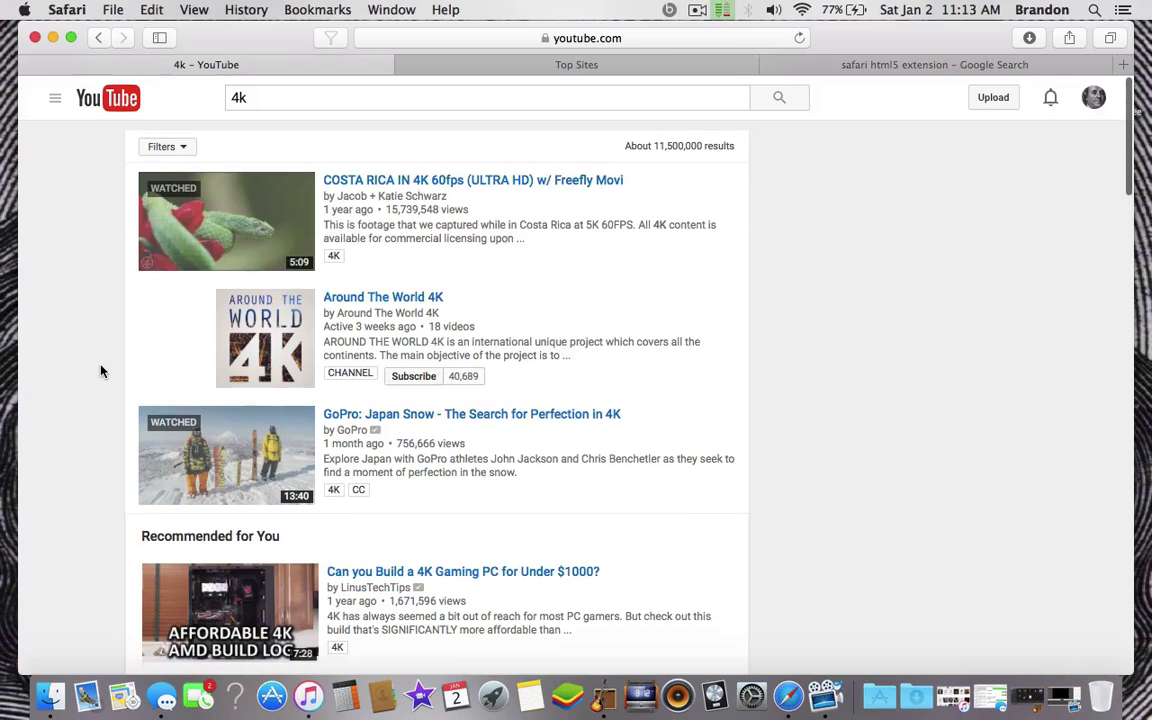
Open the Costa Rica 4K 60fps video and turn its annotations off
click(533, 186)
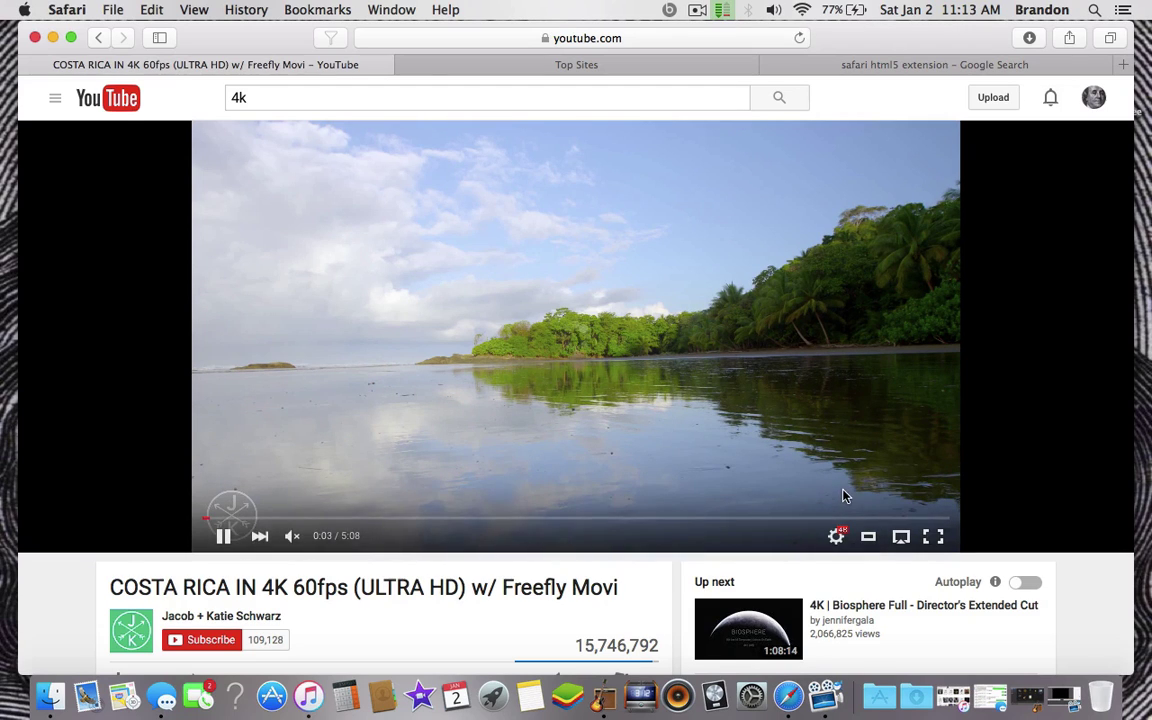
mouse_move(835, 537)
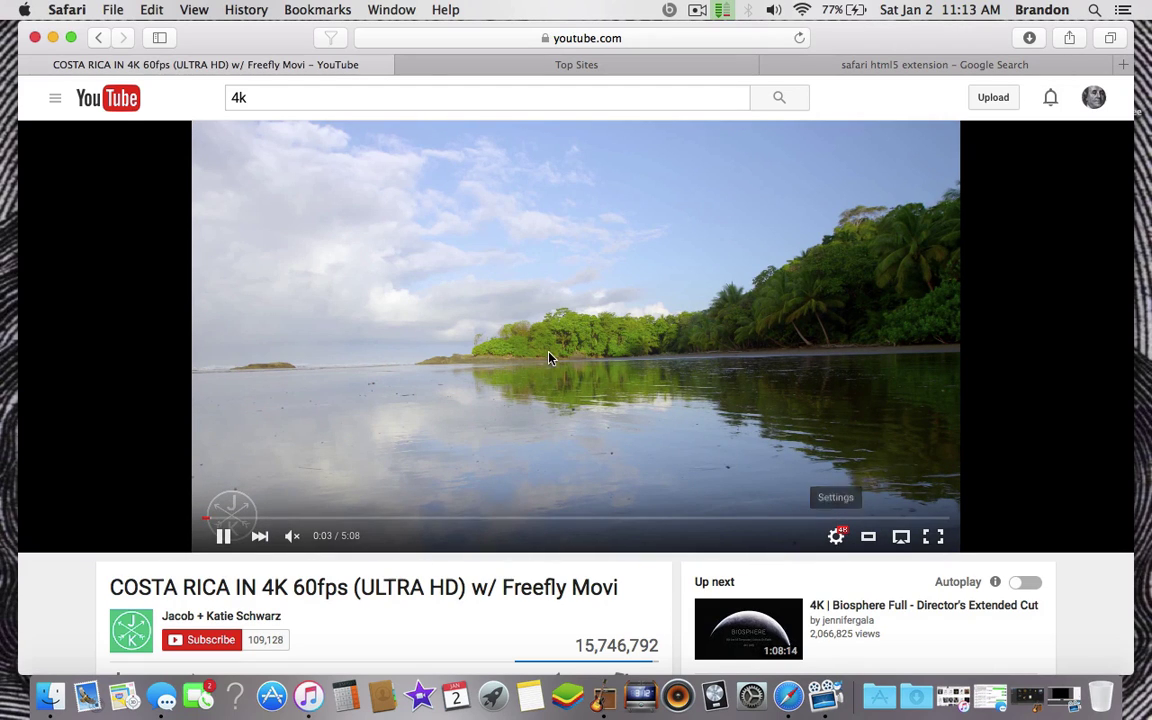
click(836, 536)
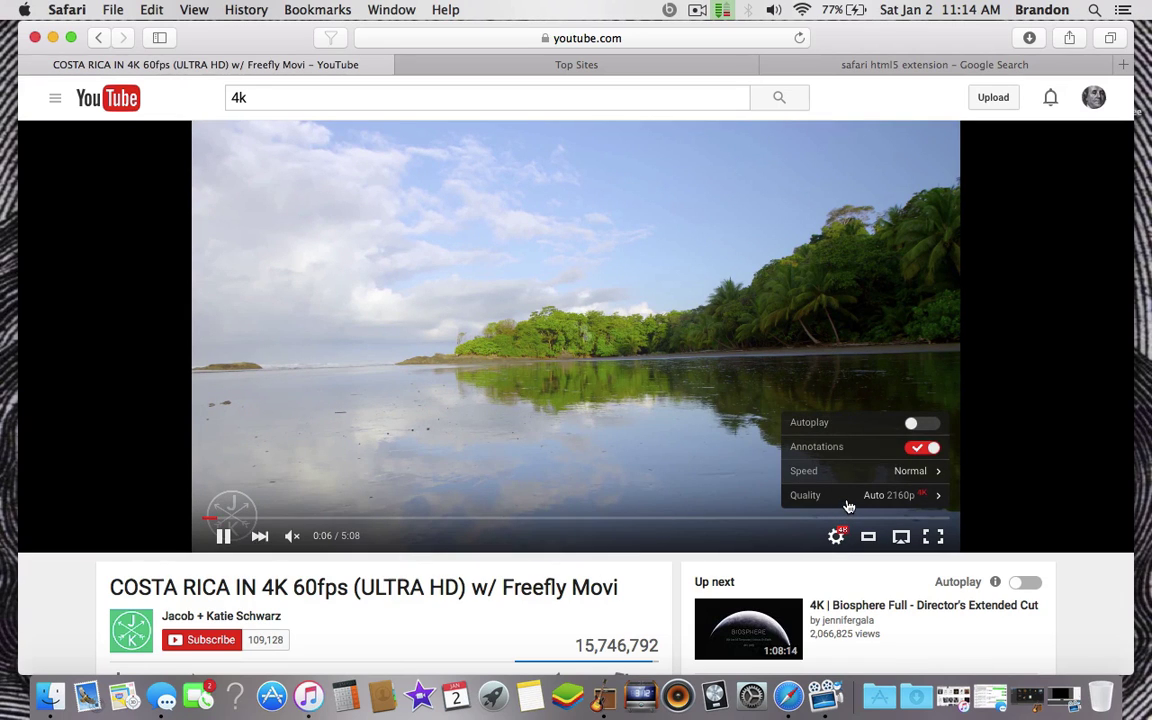
click(924, 448)
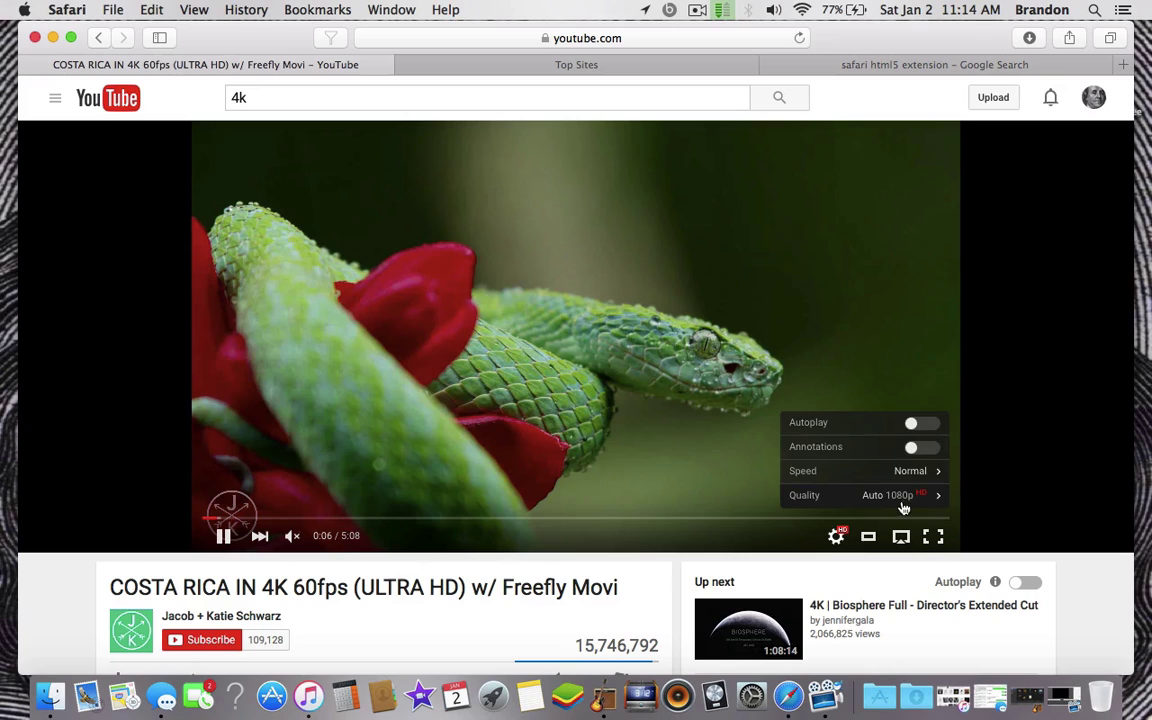
key(Escape)
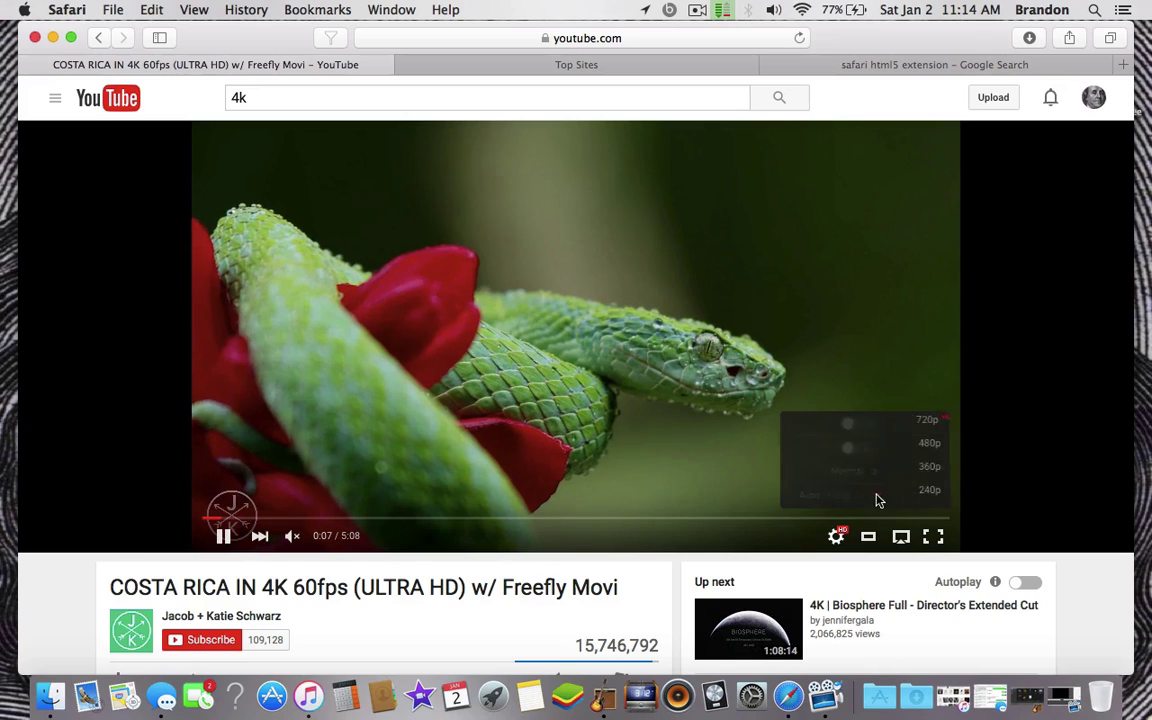
Raise playback quality to 1440p, then 2160p, and return playback to 0:29
click(836, 519)
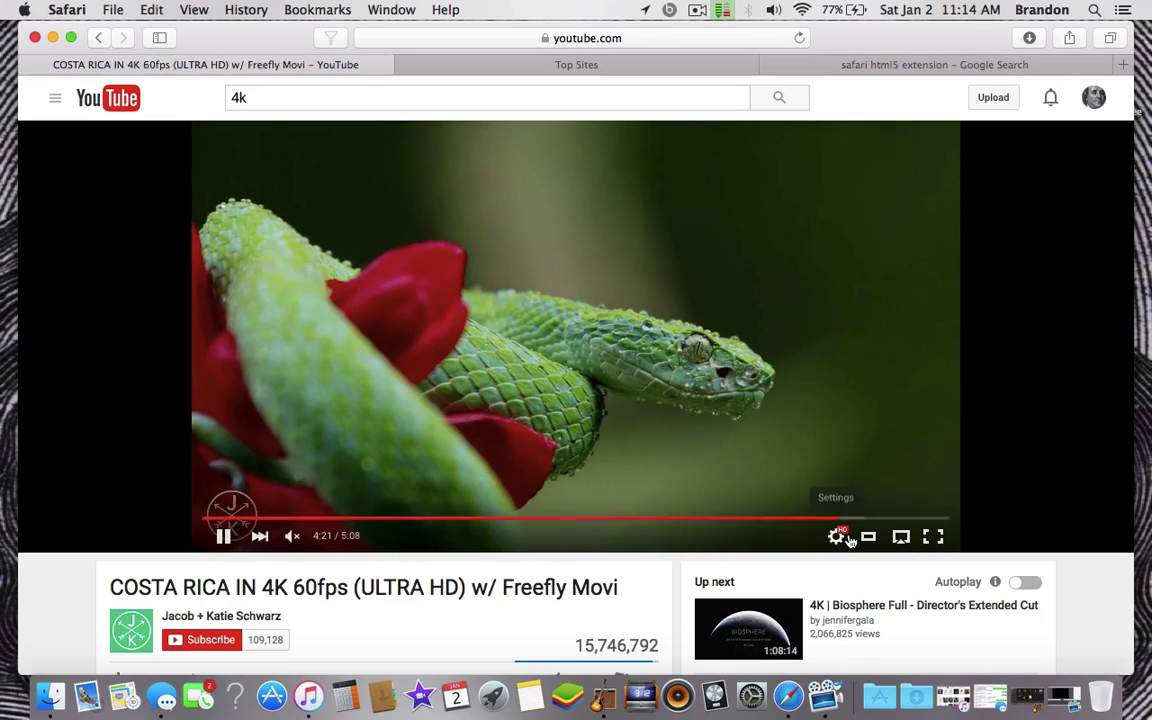
click(845, 538)
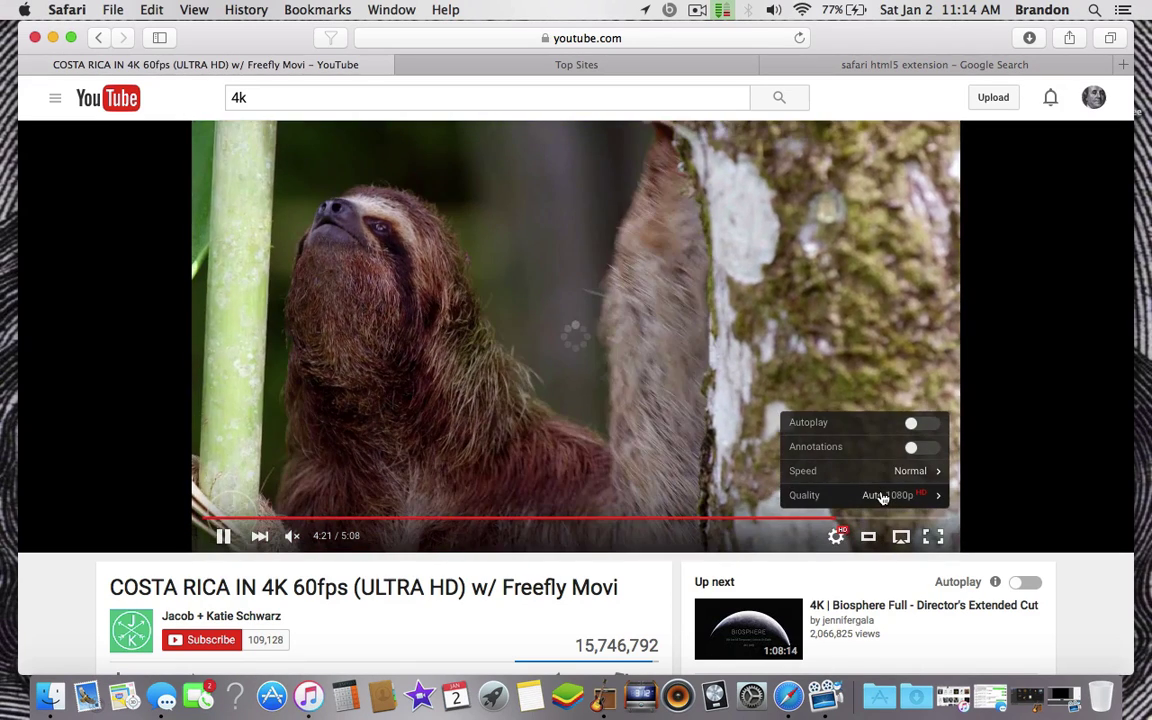
click(883, 497)
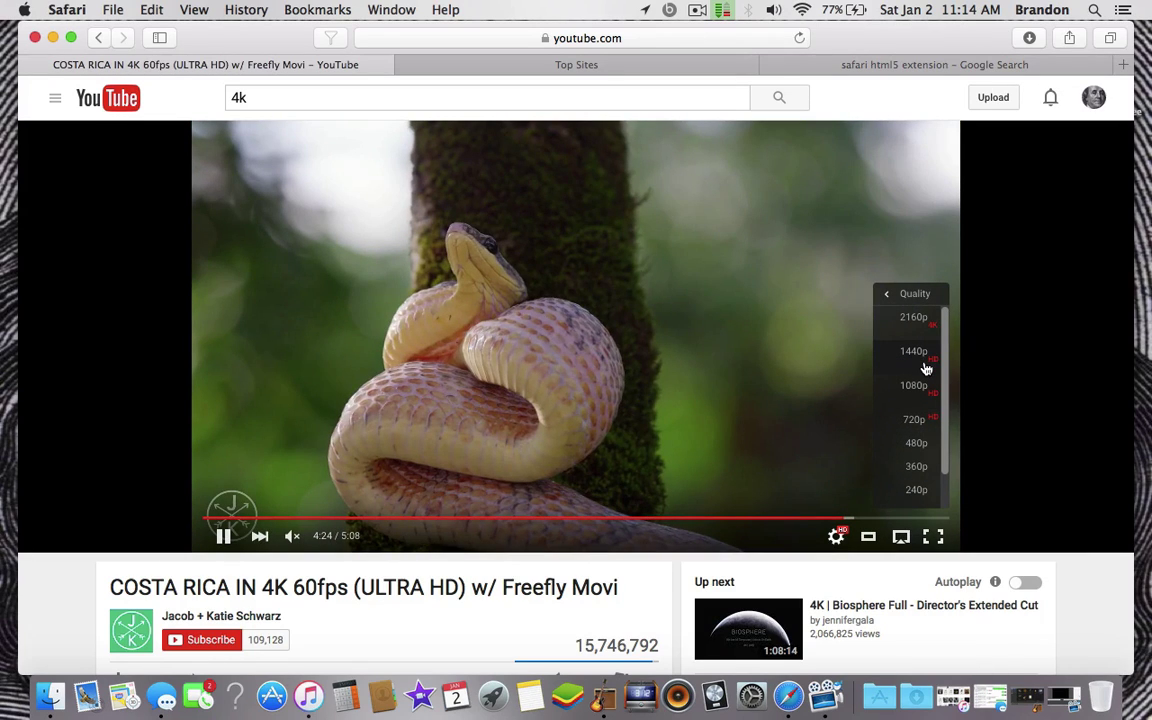
click(926, 368)
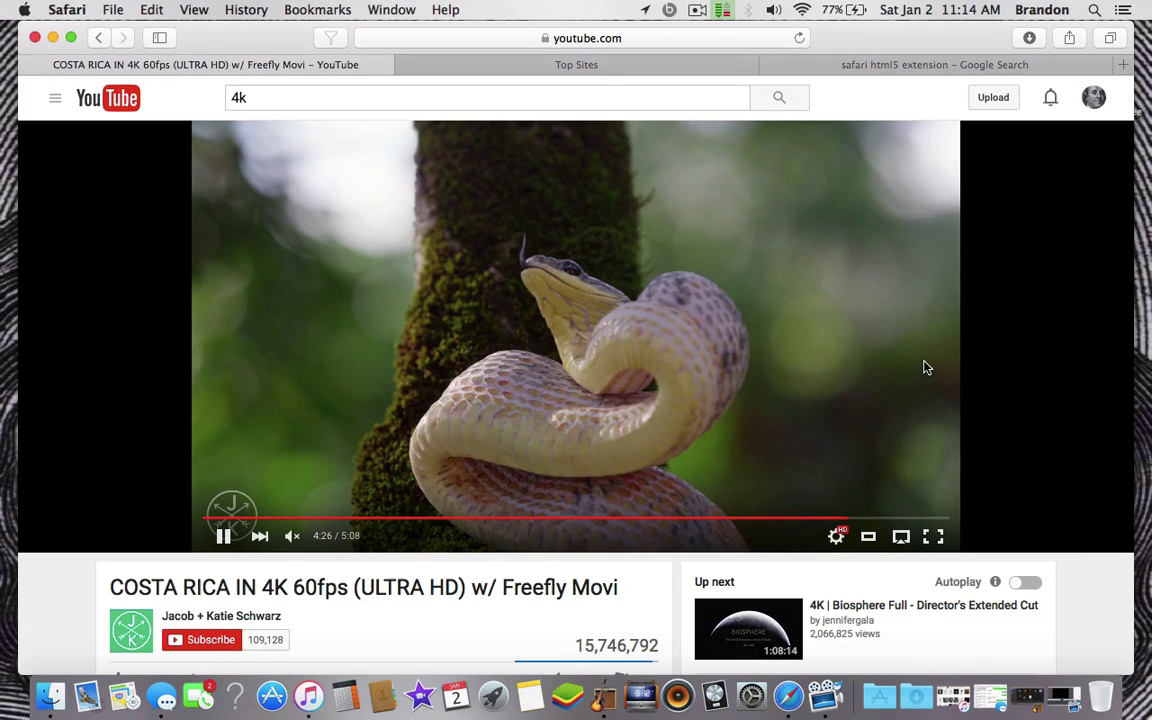
click(836, 537)
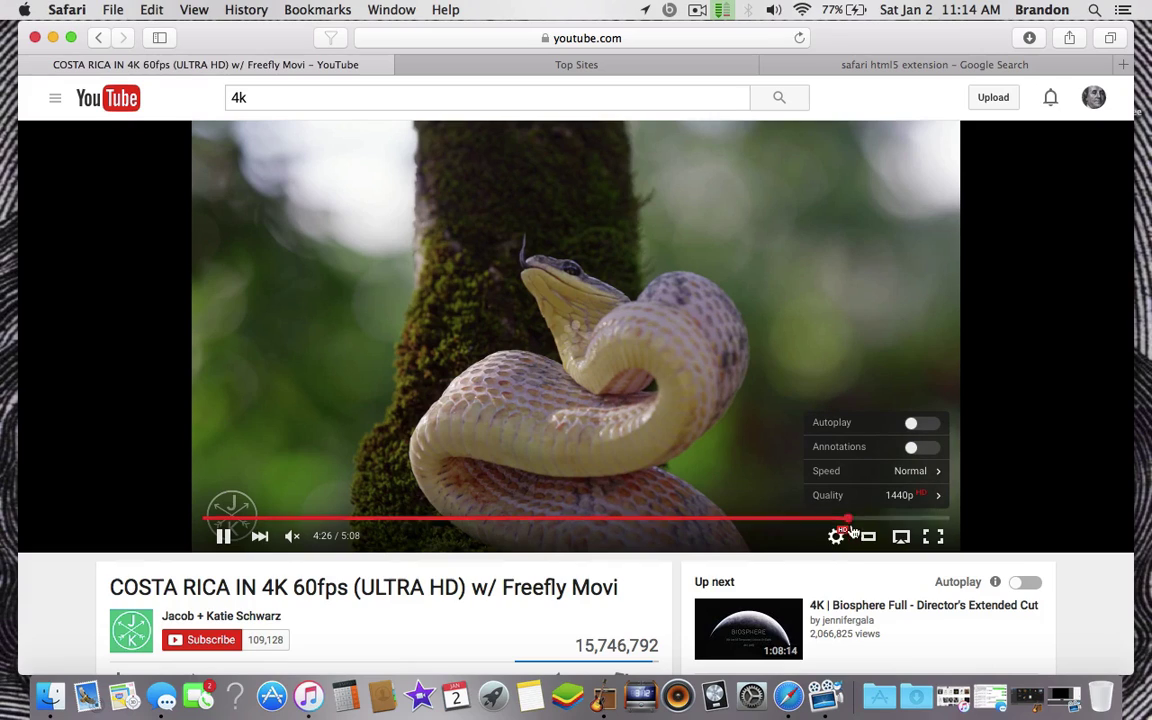
click(877, 500)
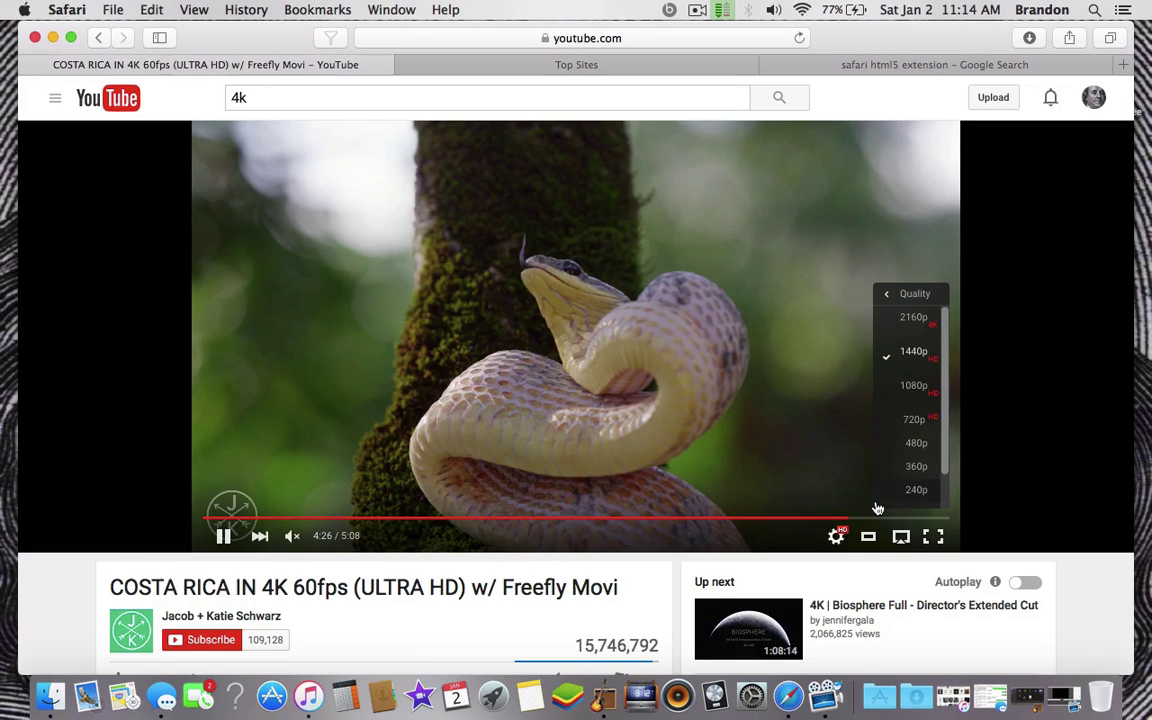
click(913, 318)
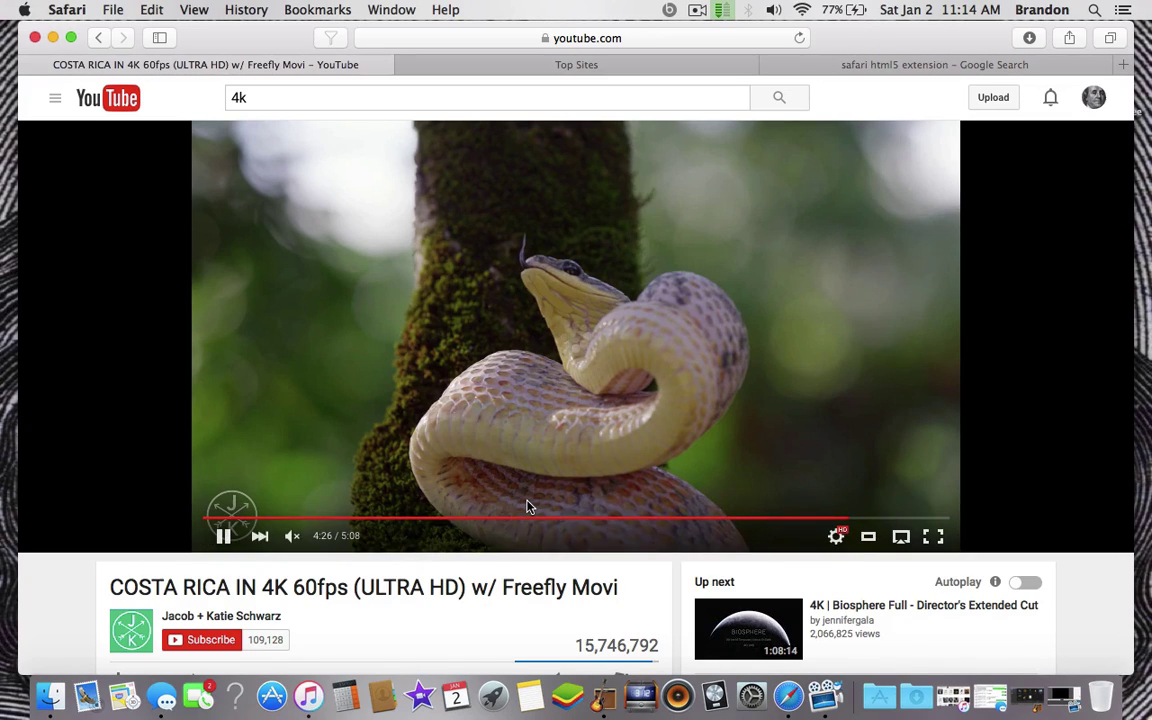
click(277, 520)
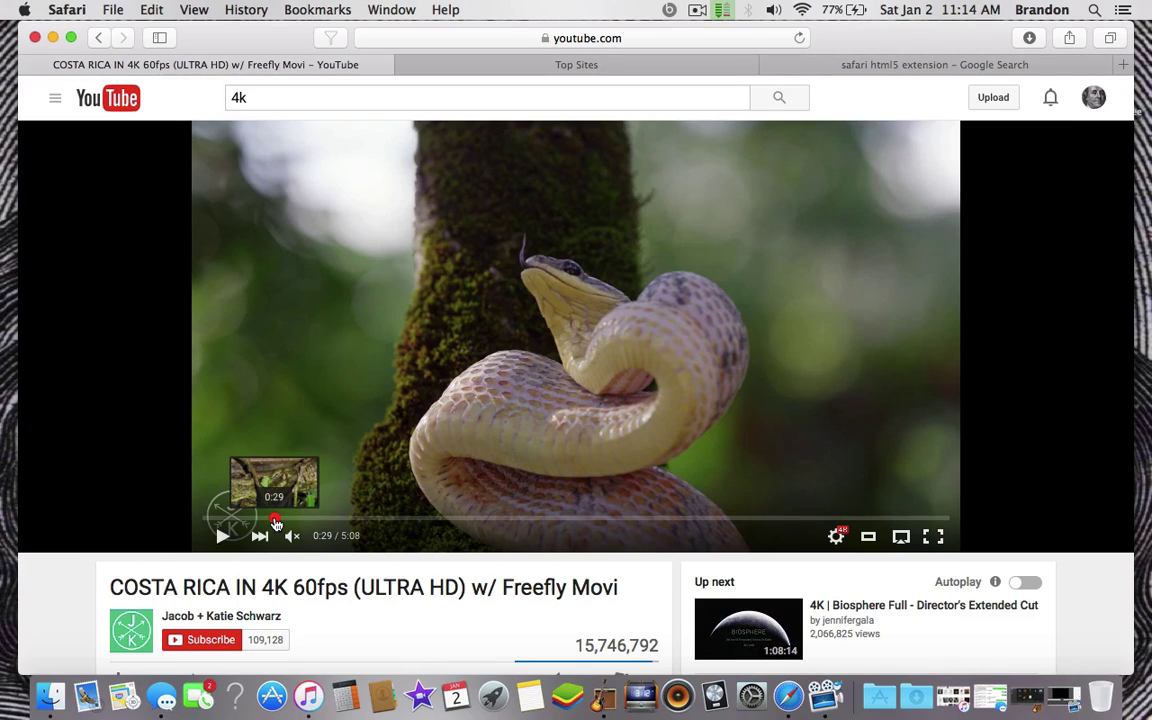
From the Top Sites tab, go to google.com and search 'safari html5 extension'
click(503, 68)
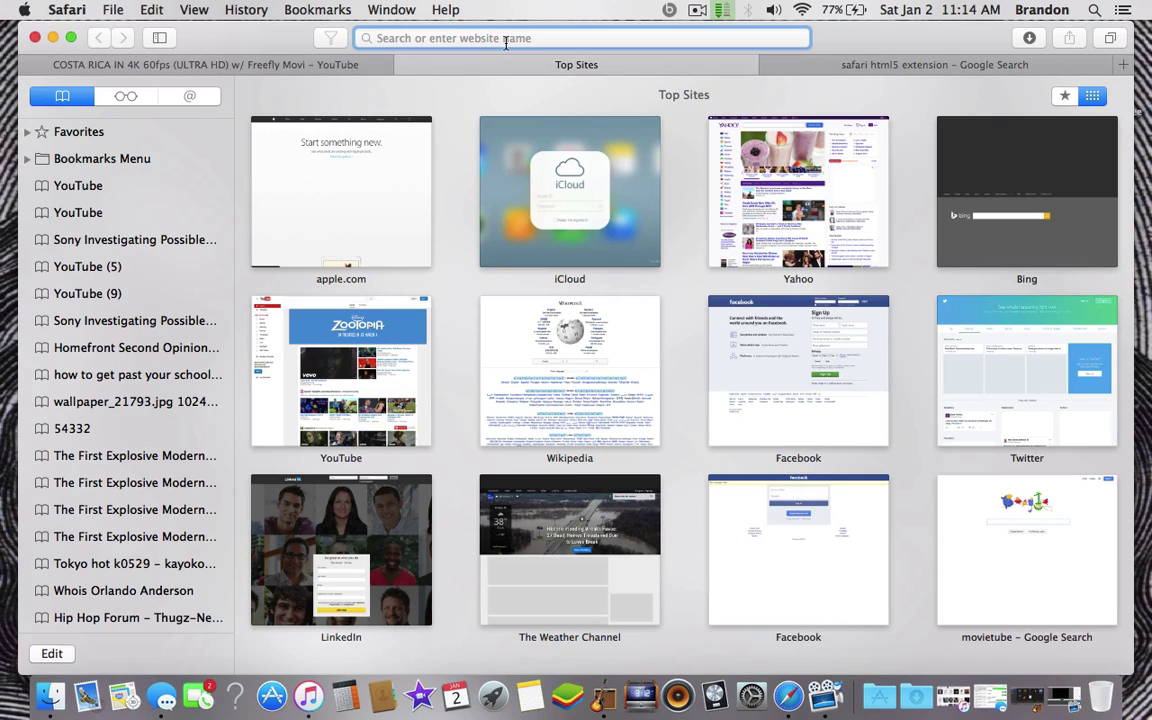
text(google.com)
key(Return)
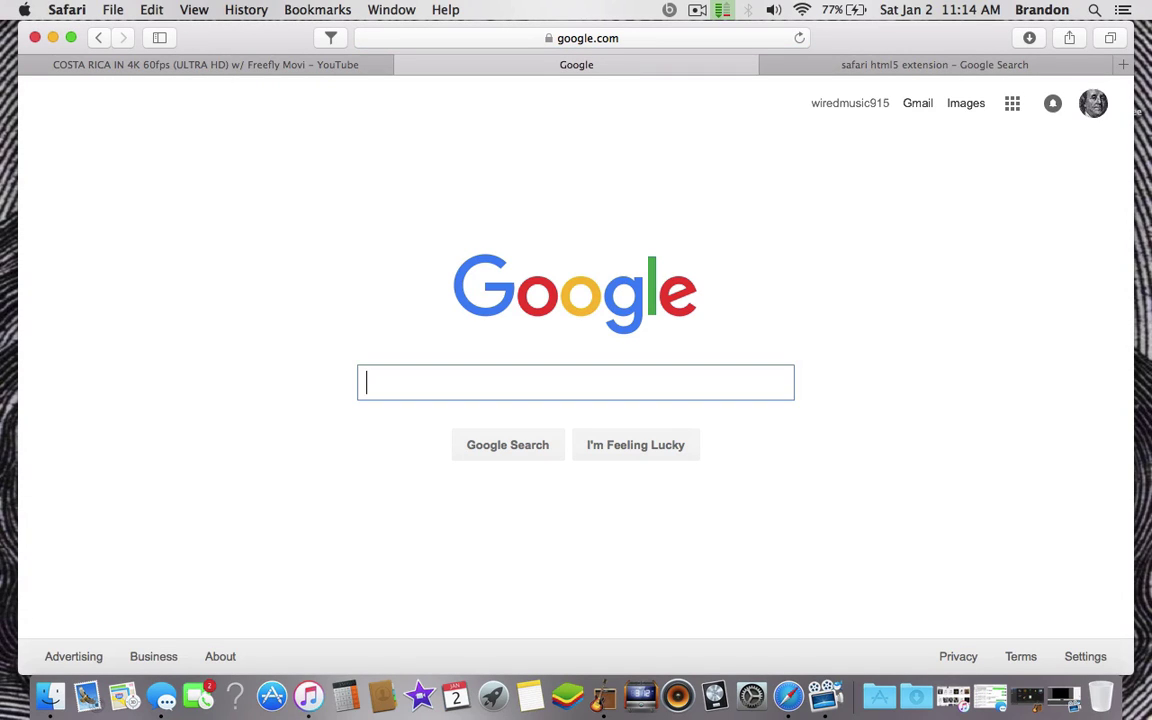
text(safar)
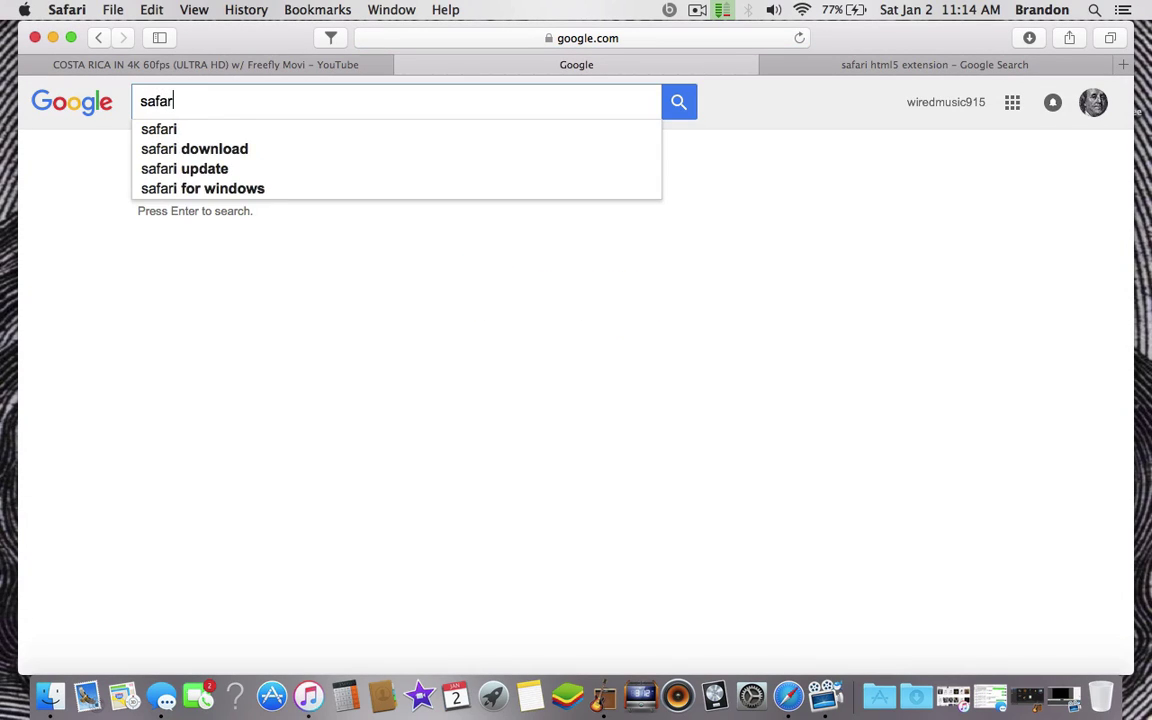
text(i ex)
key(BackSpace)
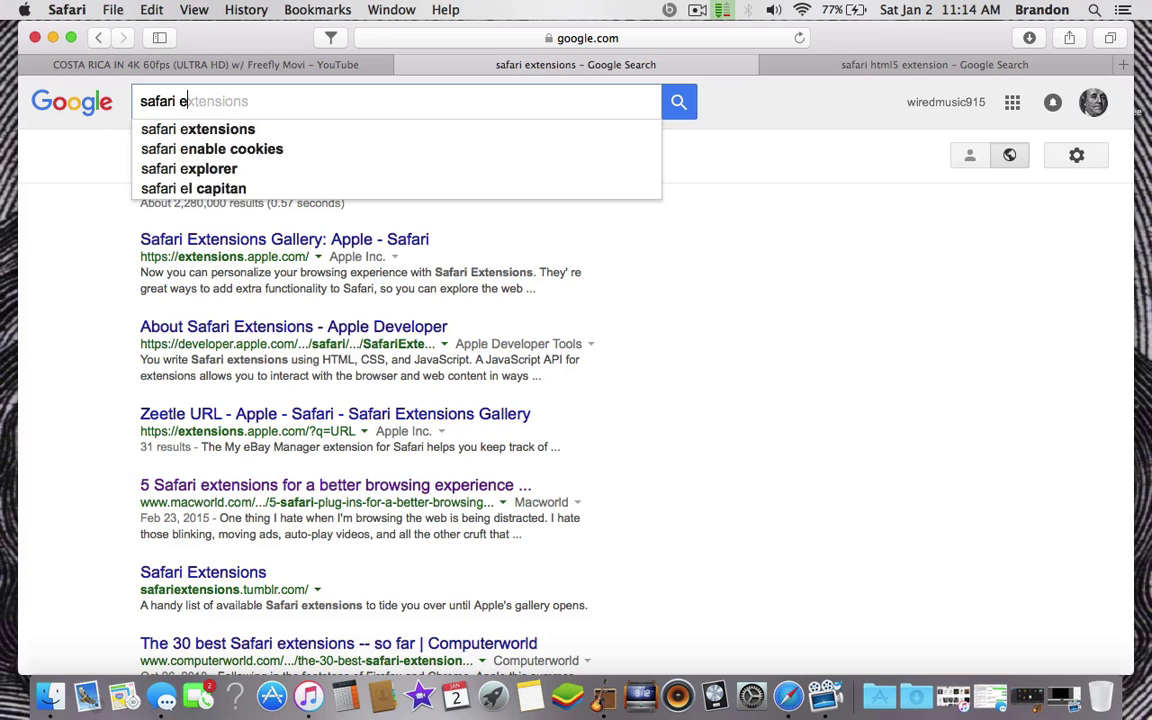
key(BackSpace)
text(html)
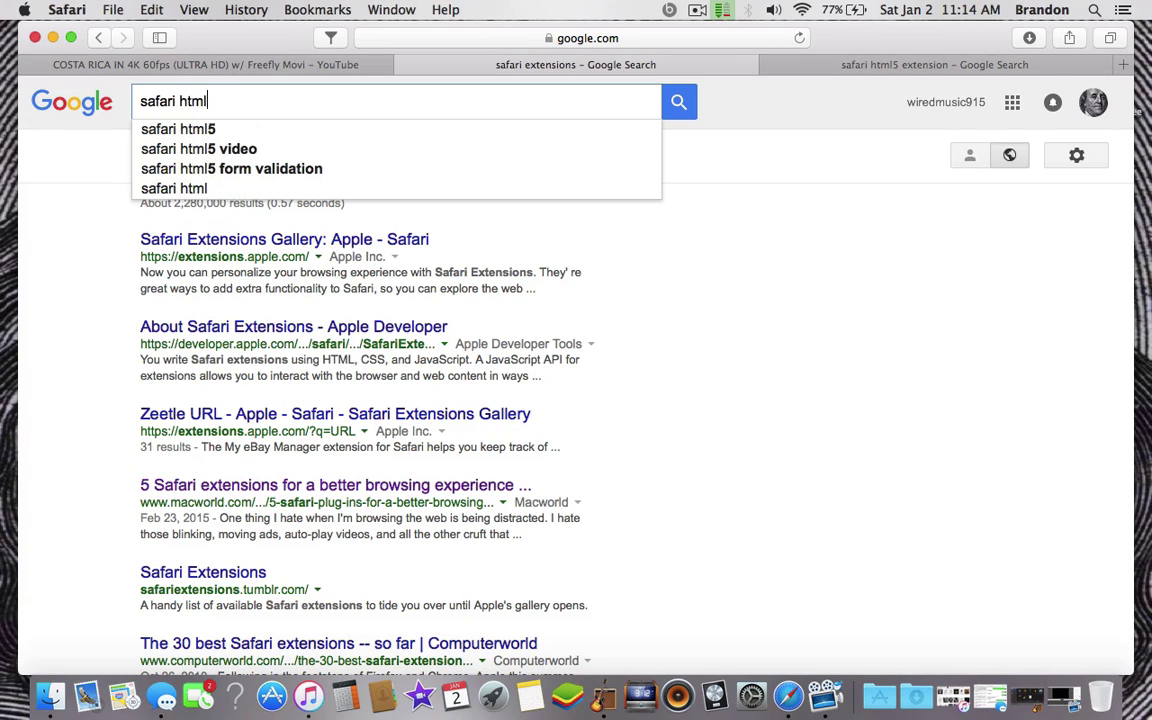
text(5 )
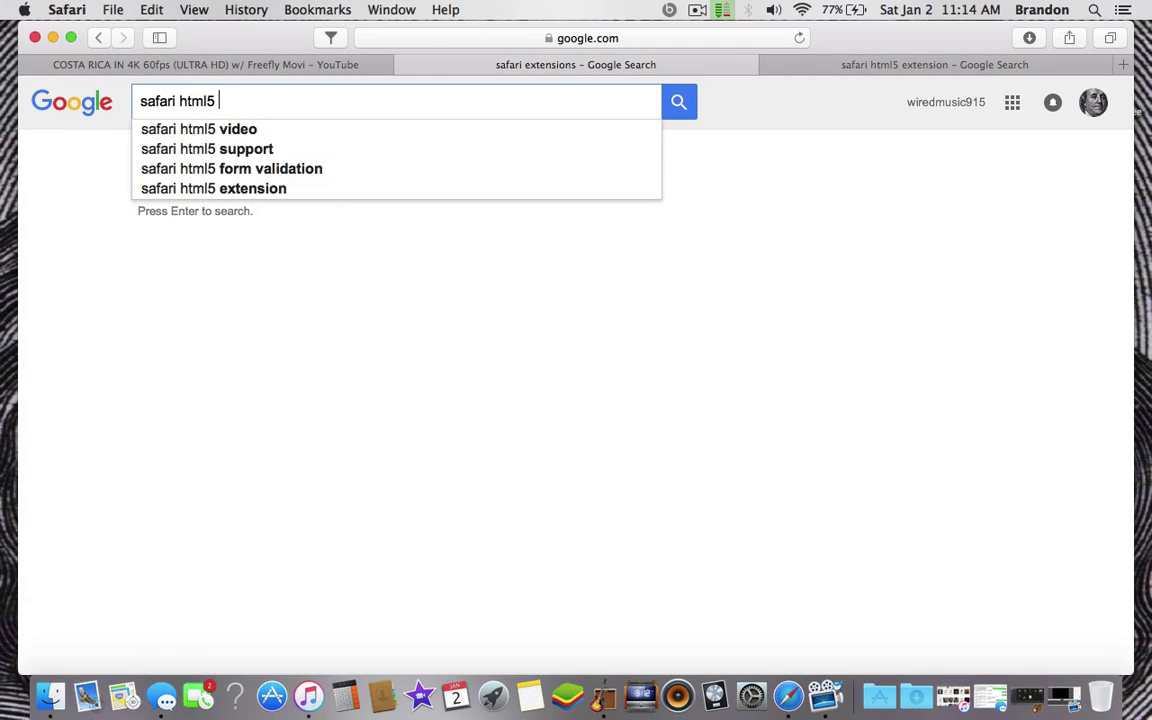
text(ex)
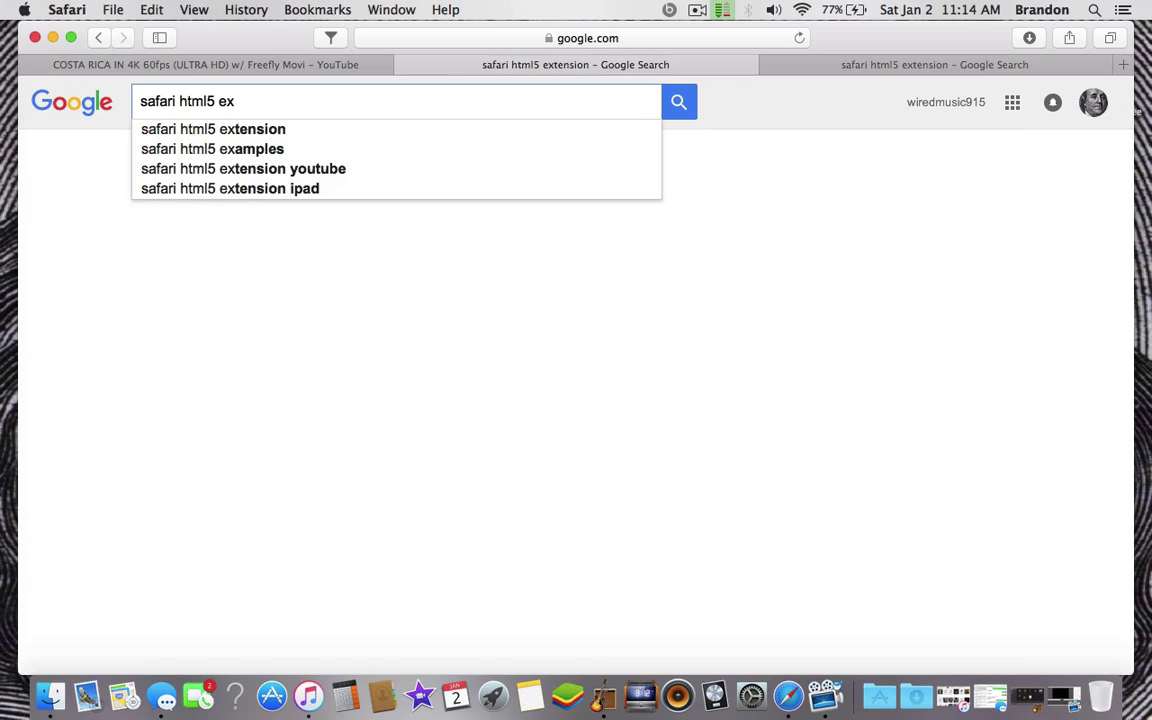
key(Return)
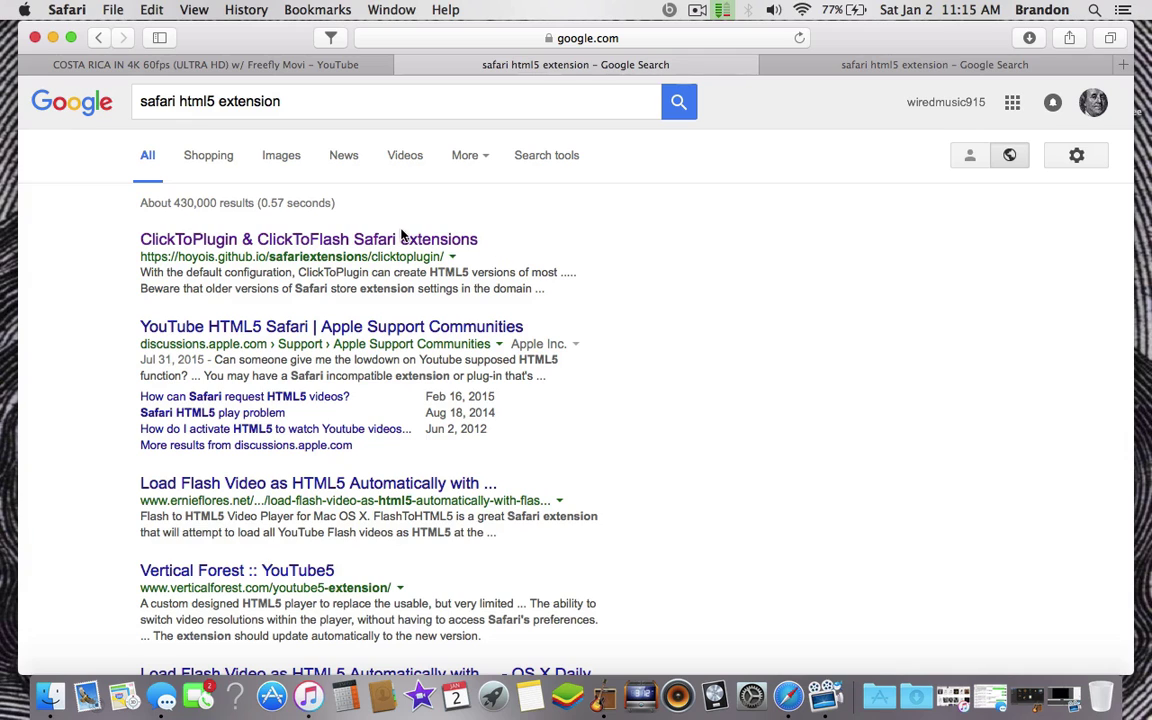
Open the ClickToPlugin & ClickToFlash page on hoyois.github.io and scroll through it
click(396, 250)
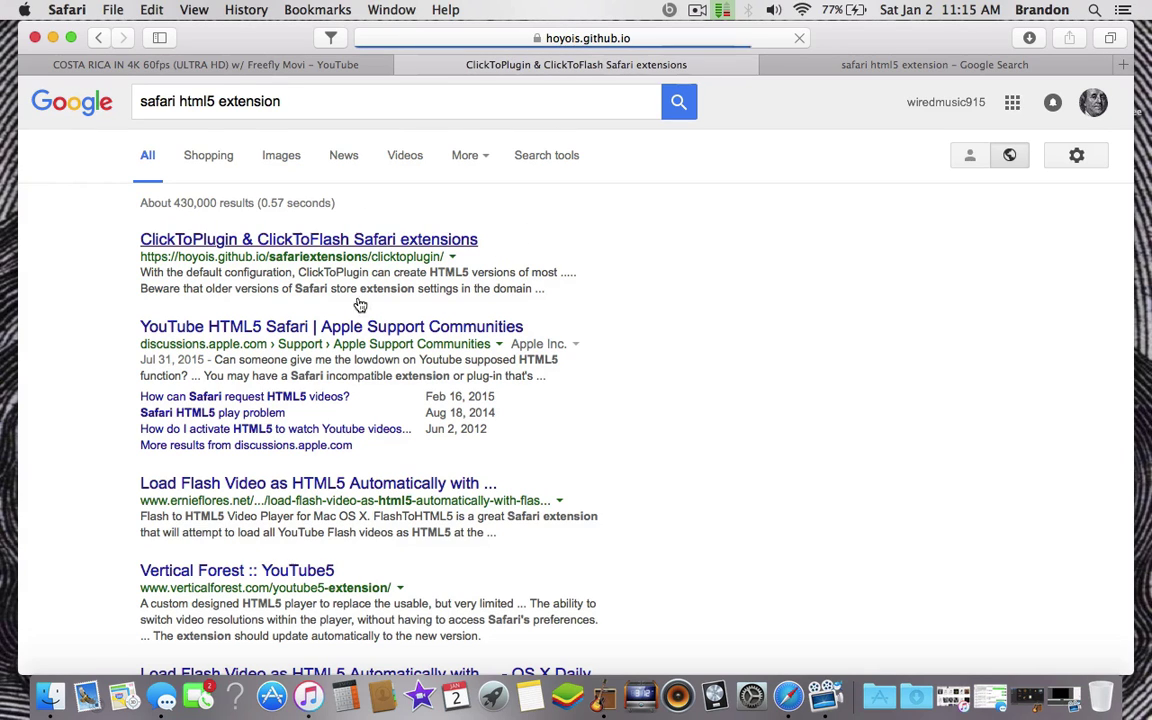
scroll(226, 283, down, 1)
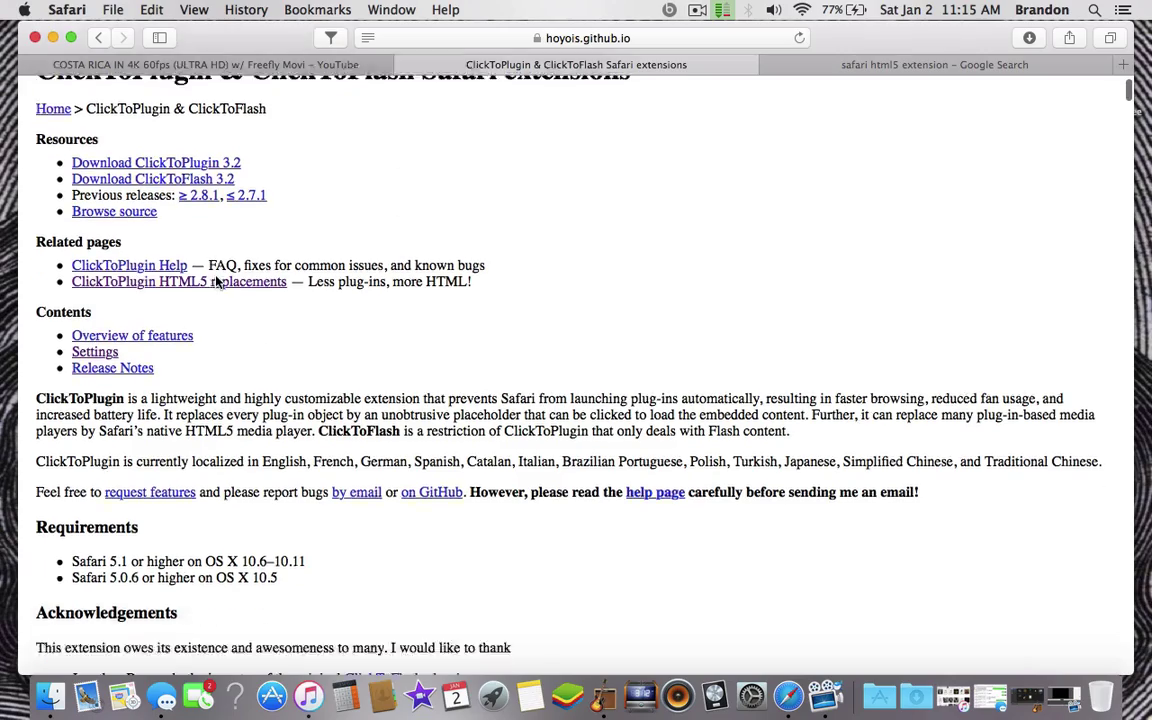
scroll(226, 260, down, 2)
scroll(226, 260, down, 5)
scroll(230, 260, down, 4)
scroll(230, 260, down, 9)
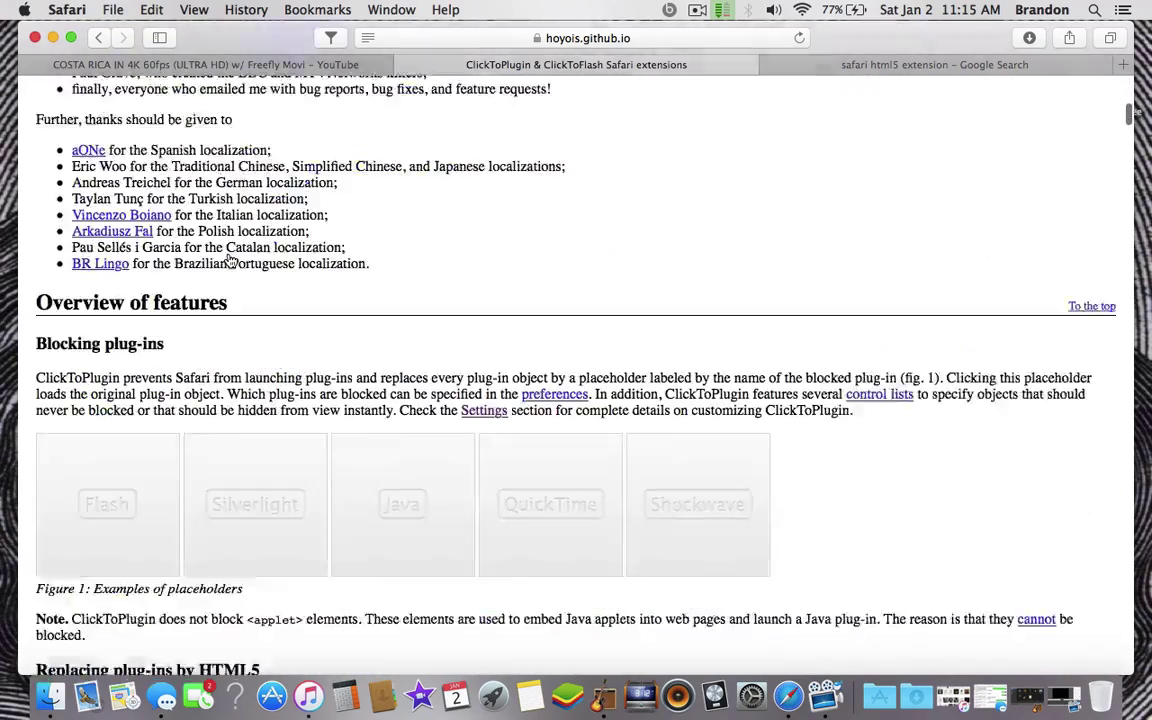
scroll(230, 258, down, 9)
scroll(228, 256, up, 5)
scroll(228, 254, up, 20)
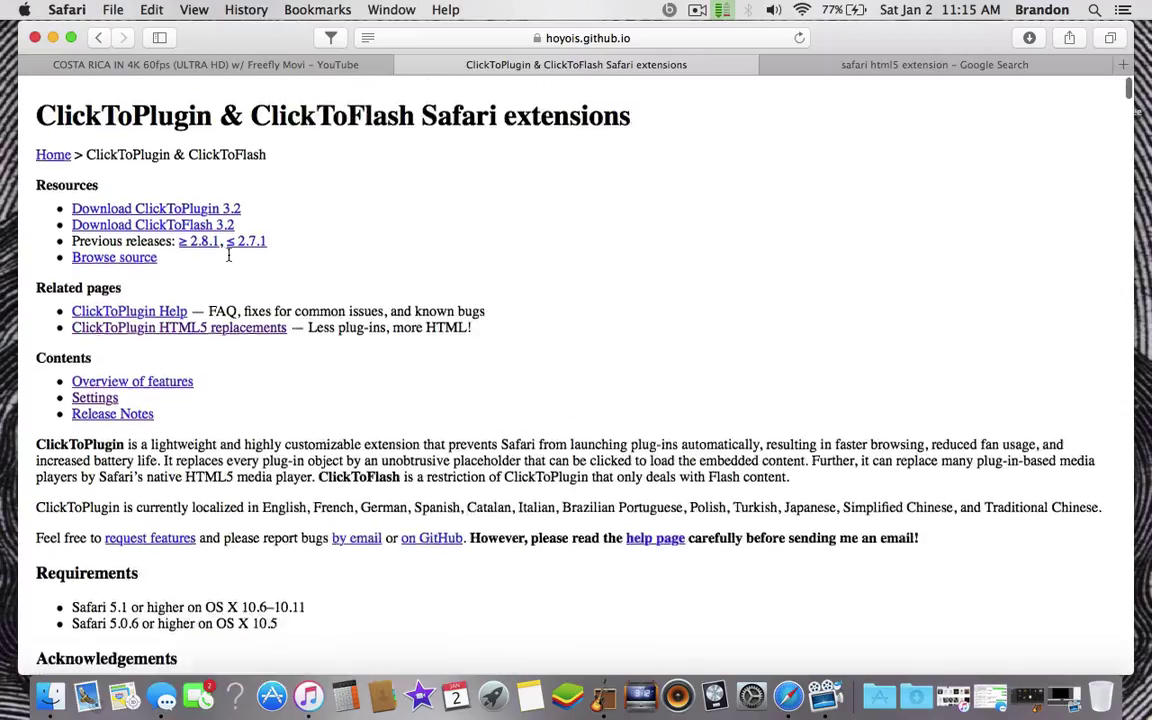
scroll(228, 254, down, 14)
scroll(228, 253, down, 20)
scroll(228, 252, up, 9)
scroll(228, 252, up, 5)
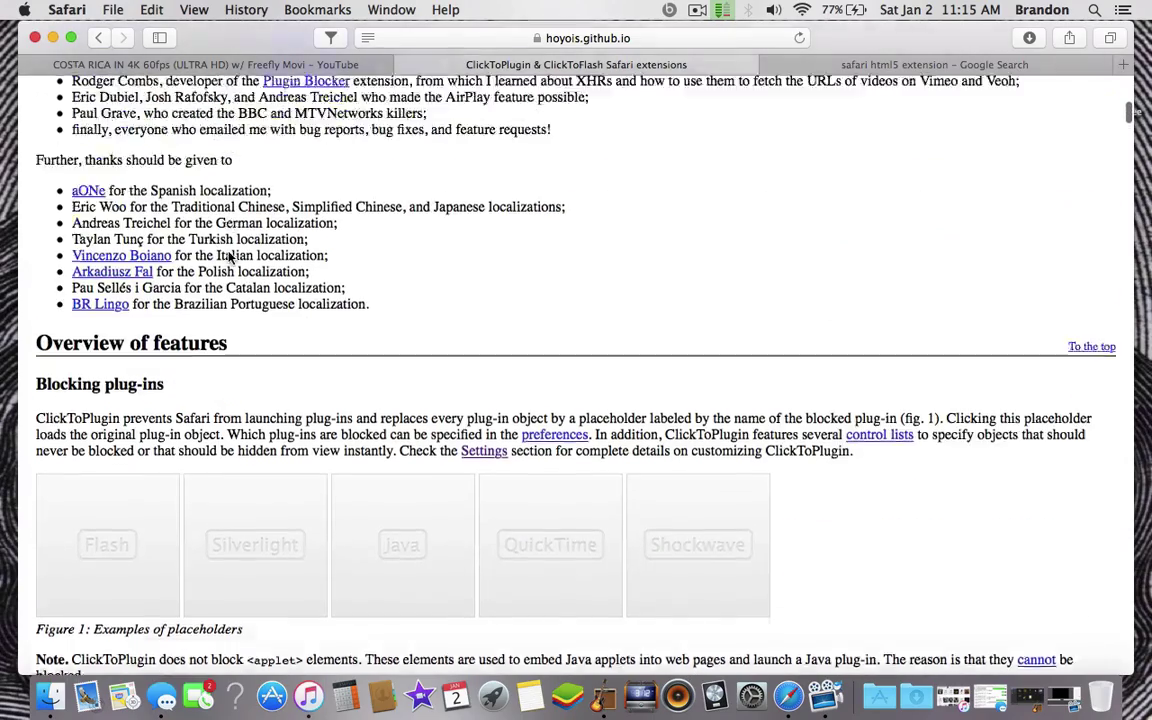
scroll(228, 252, down, 1)
scroll(228, 252, up, 6)
scroll(228, 252, up, 10)
scroll(228, 252, up, 2)
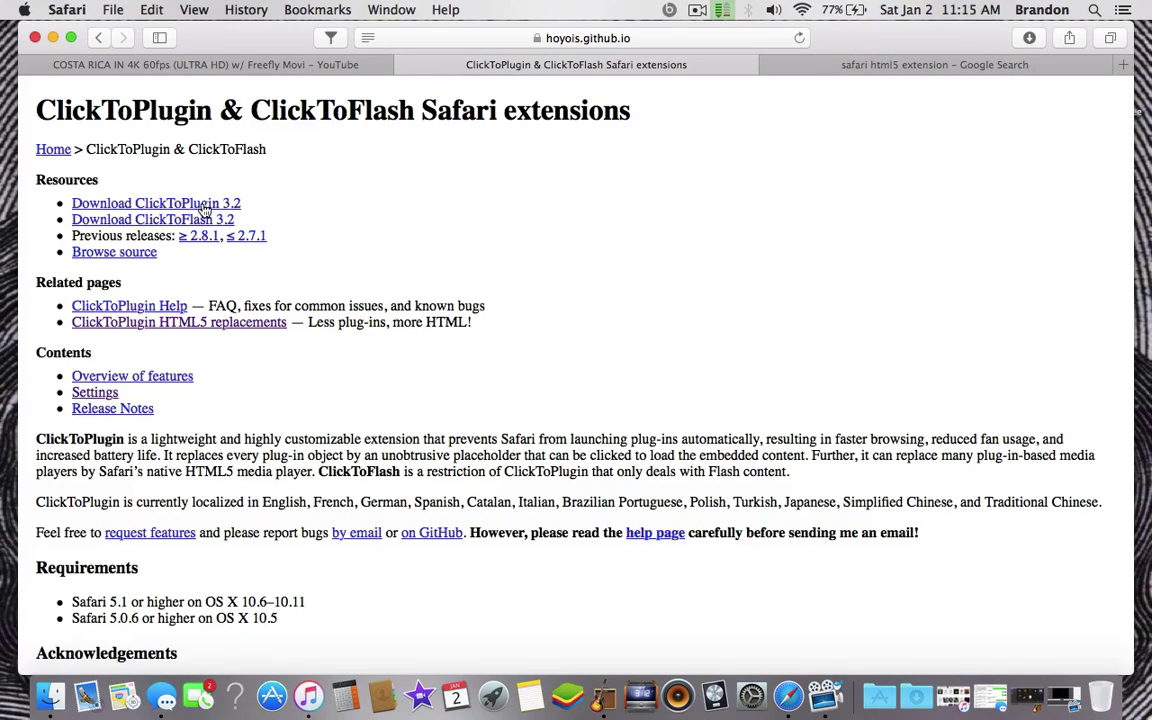
Download ClickToPlugin 3.2 and install ClickToPlugin-3.safariextz from the recent downloads list
click(151, 207)
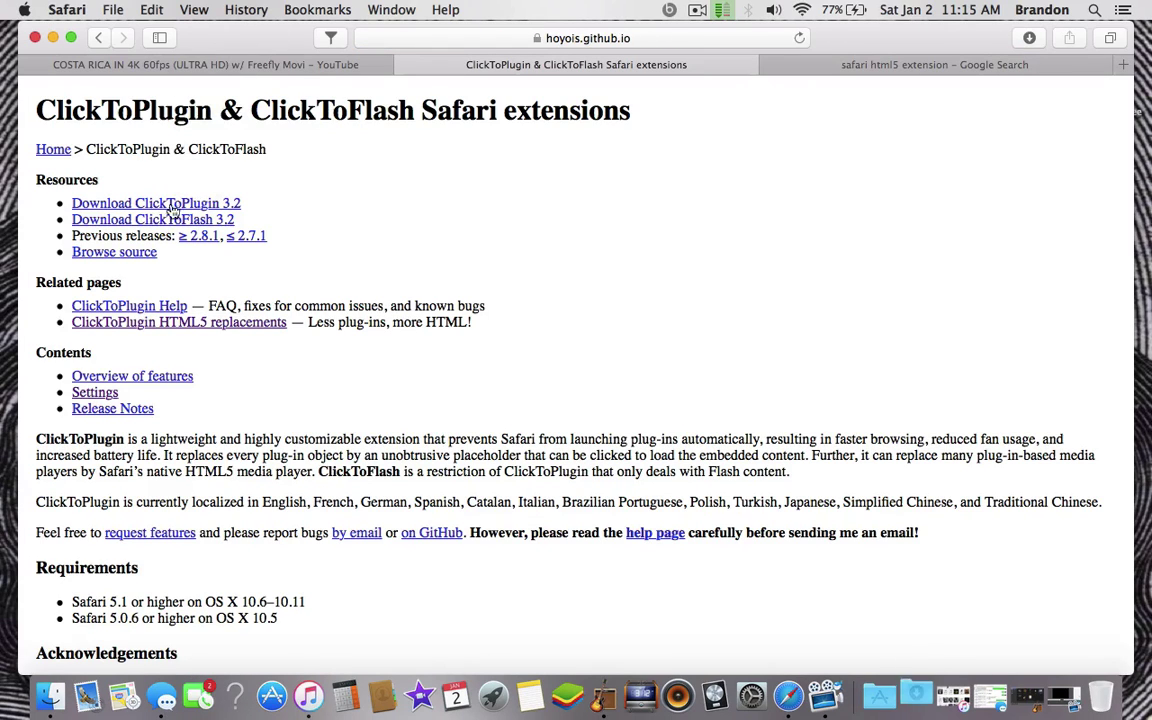
click(906, 692)
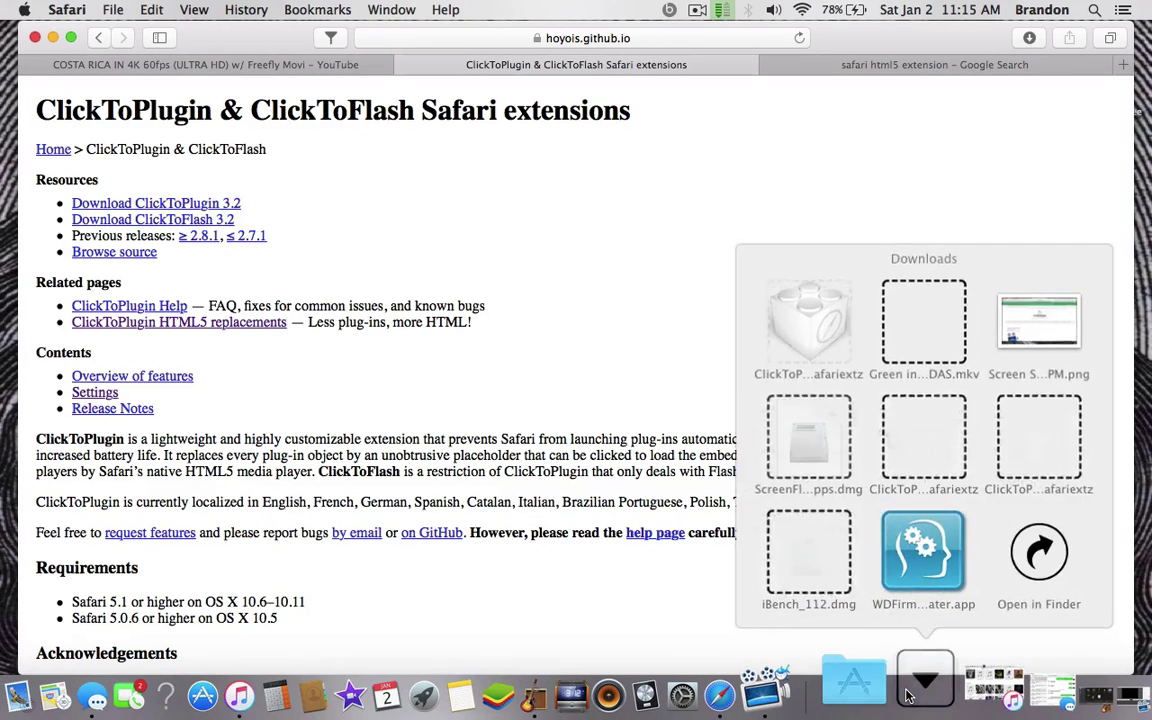
click(906, 692)
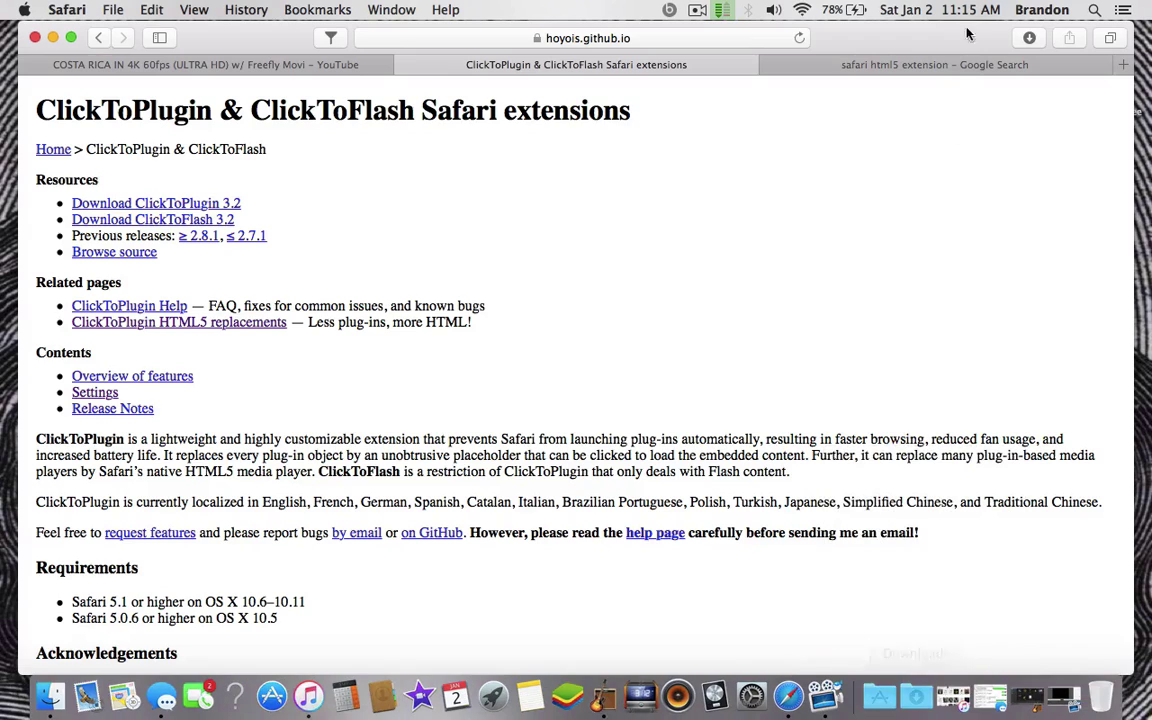
click(1027, 39)
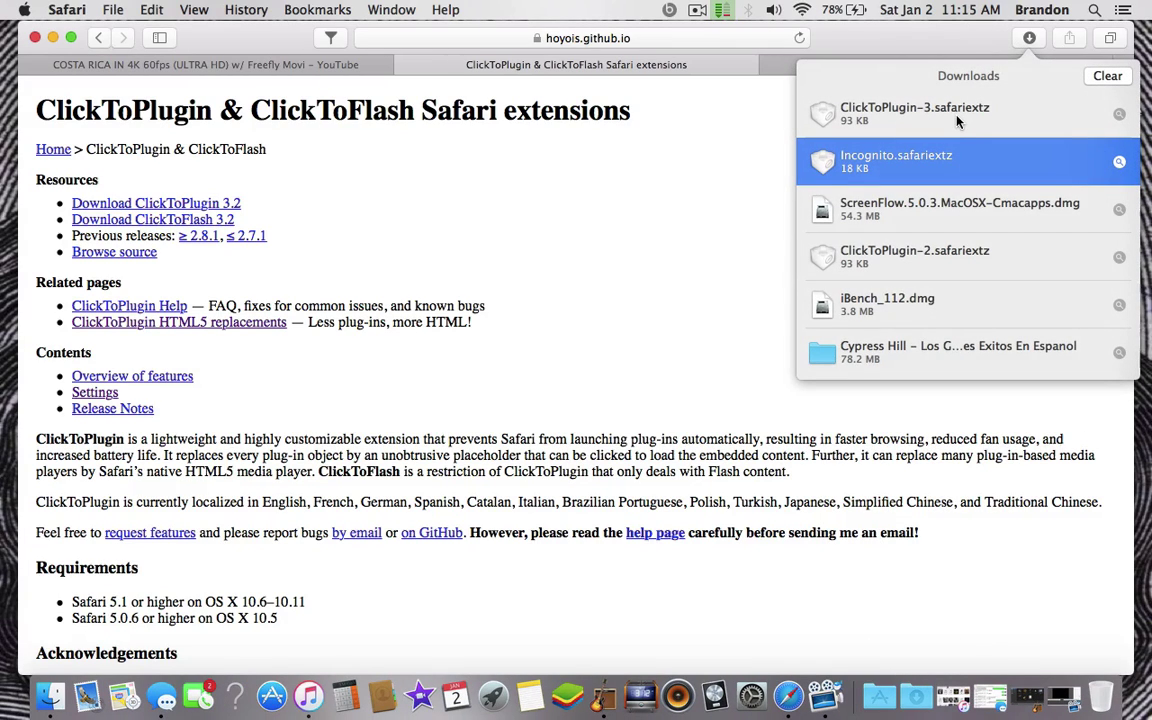
click(956, 120)
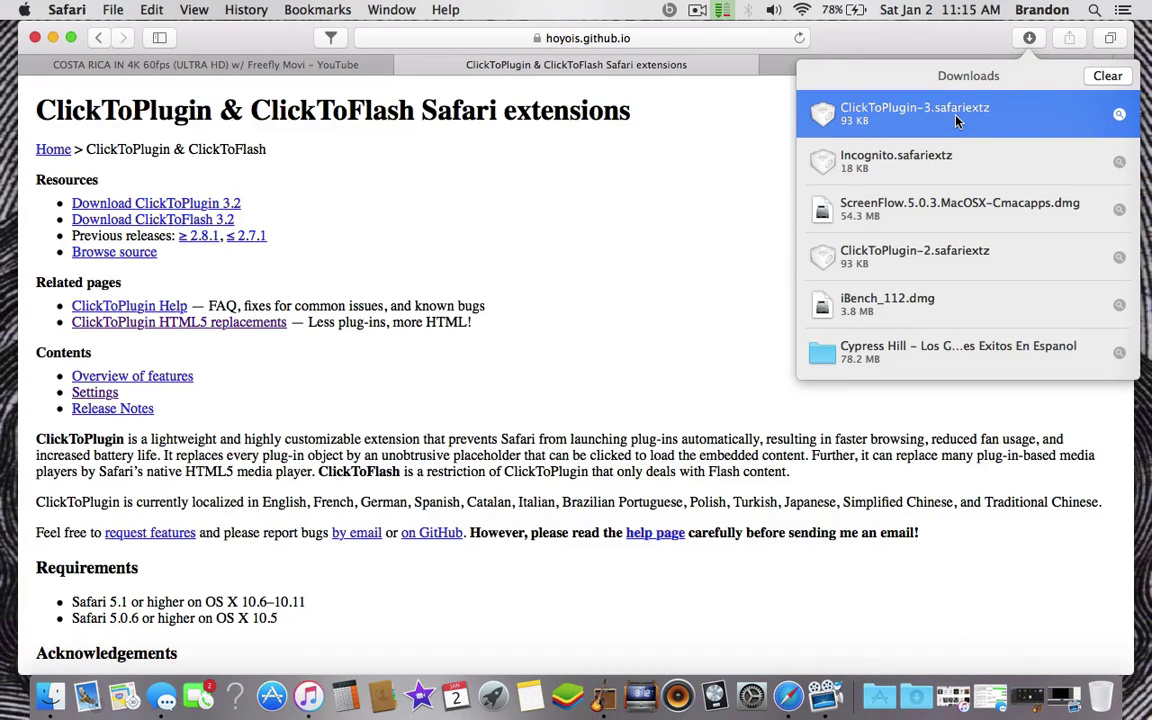
click(711, 232)
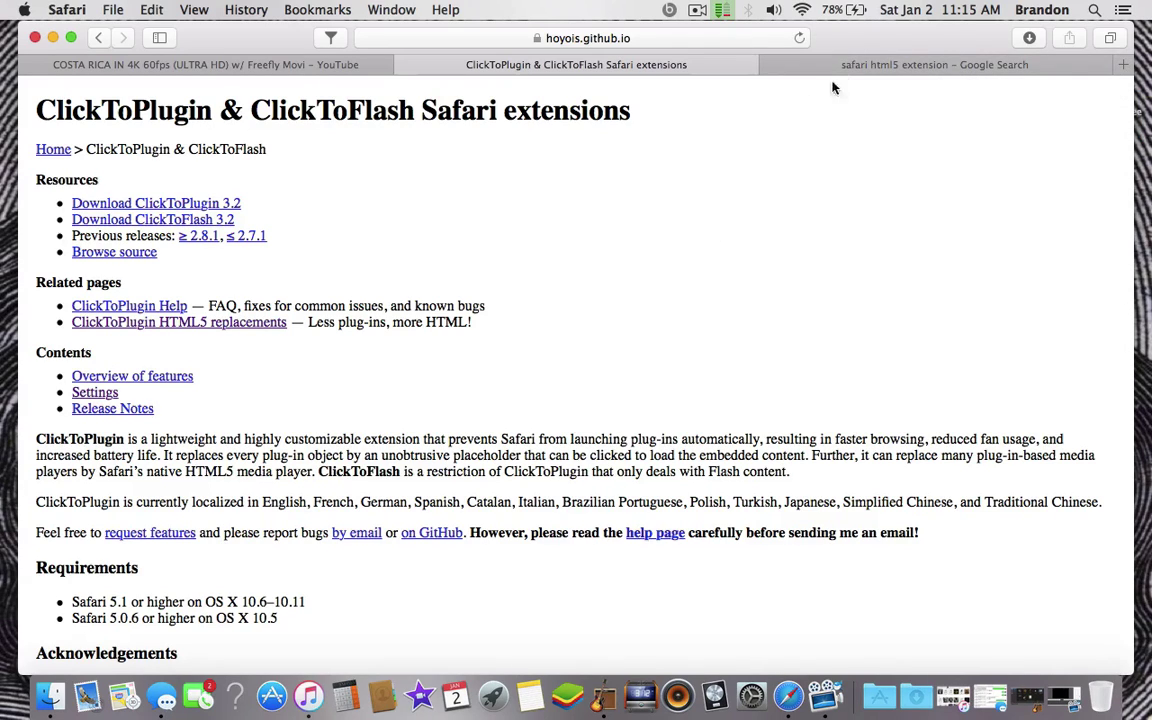
In Safari's Extensions preferences, enable and trust ClickToPlugin and allow access to its settings
click(52, 6)
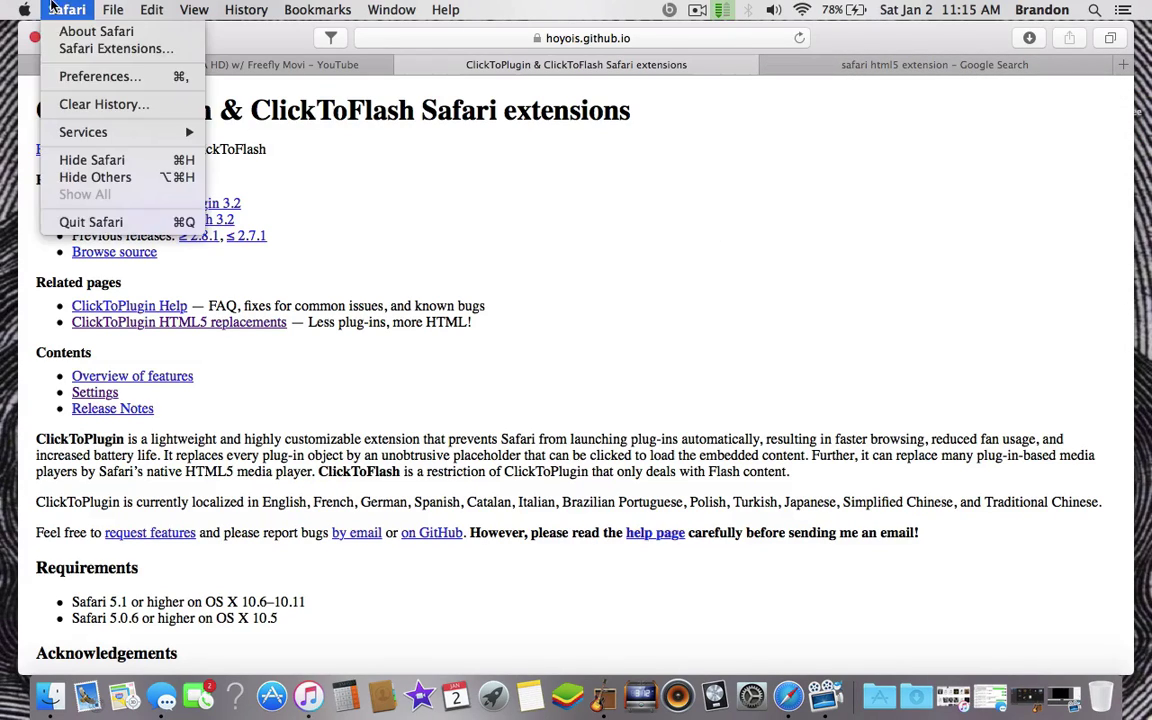
click(74, 76)
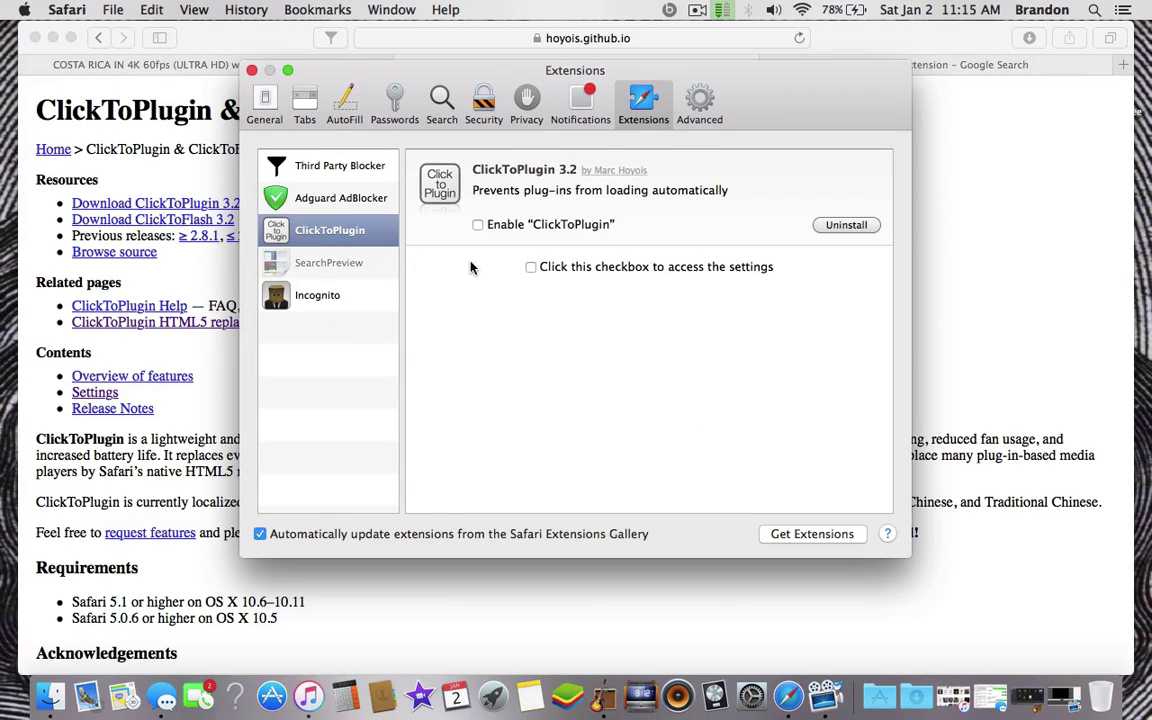
click(480, 226)
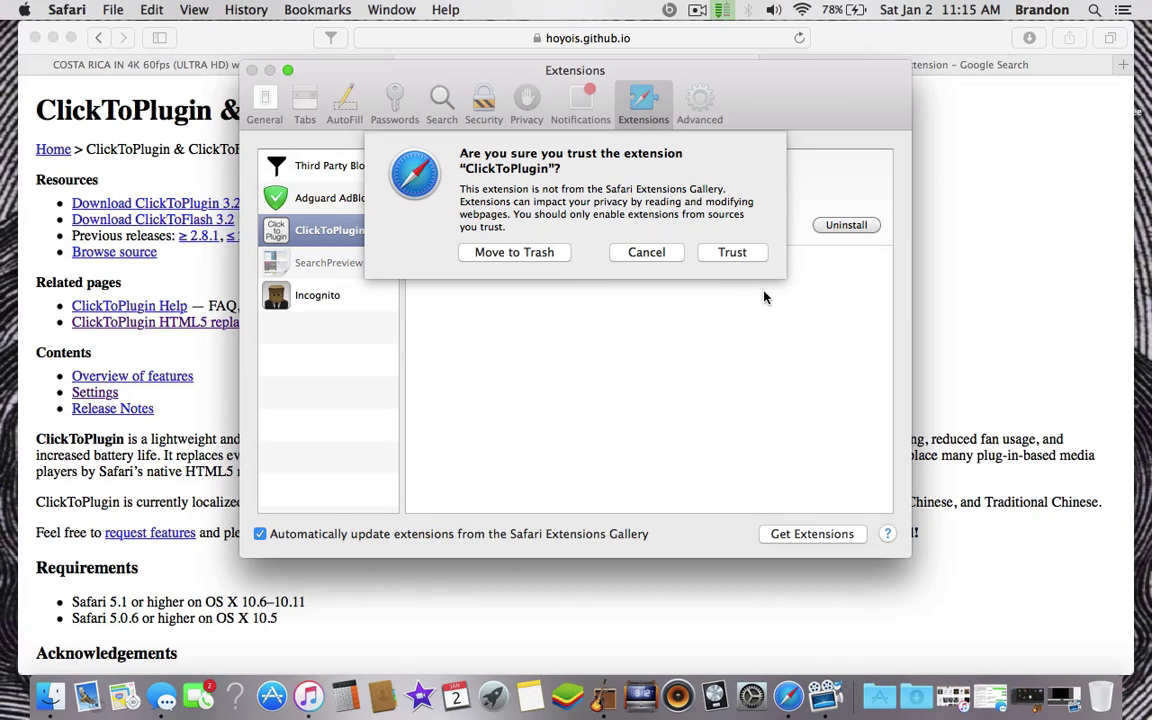
click(748, 256)
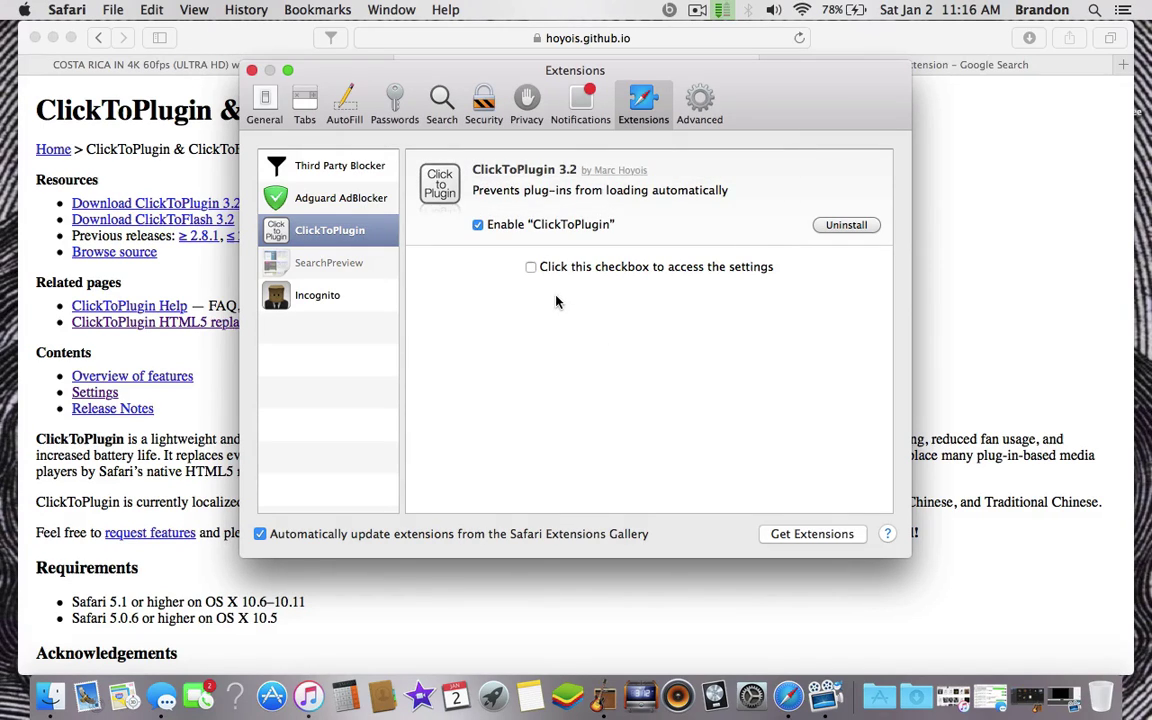
click(557, 268)
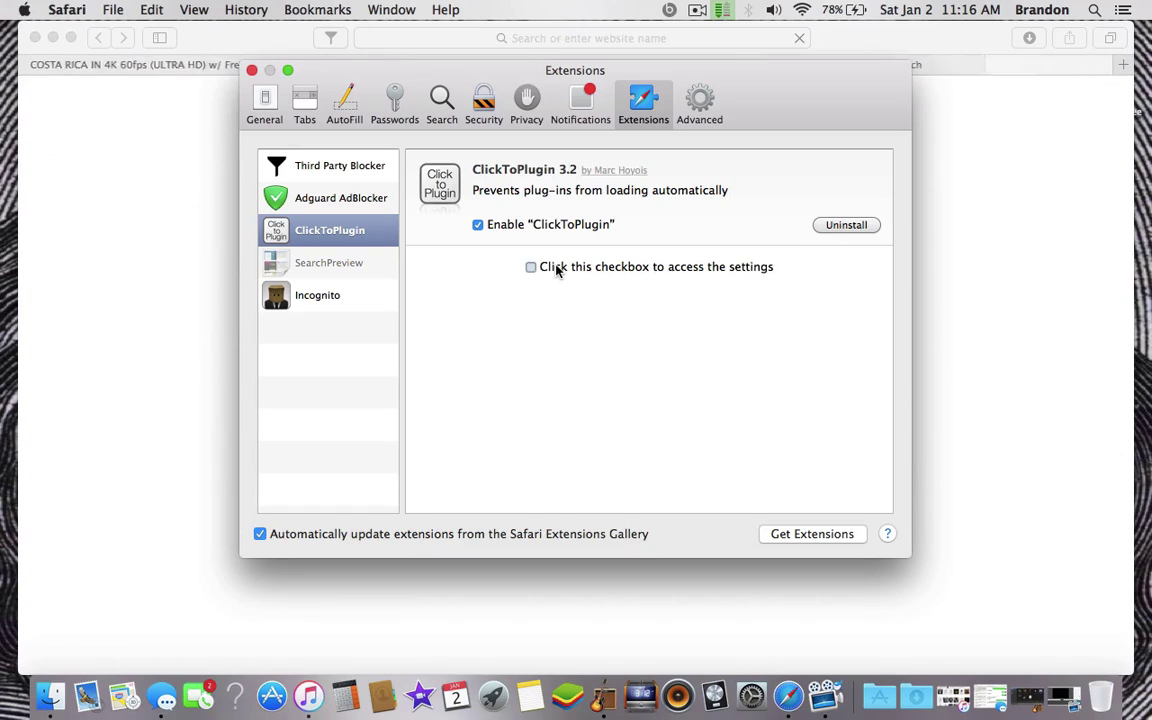
Close Extensions preferences, then view ClickToPlugin's Plug-ins, Control lists and Media player sections
click(252, 71)
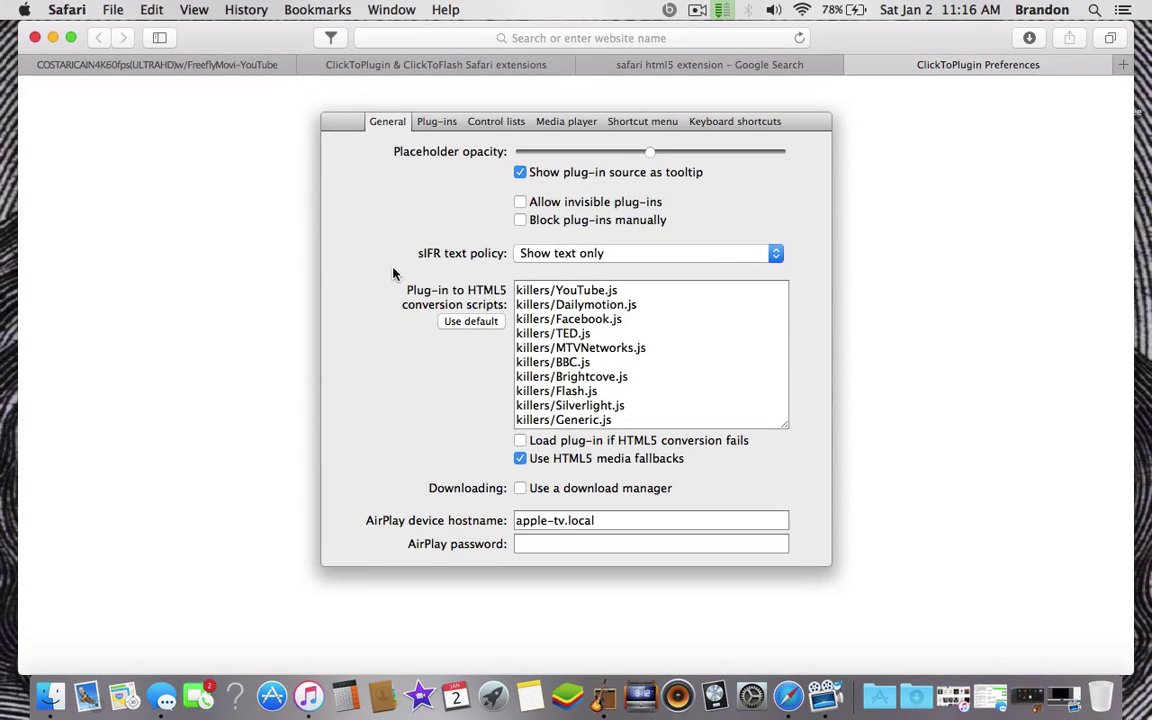
right_click(393, 273)
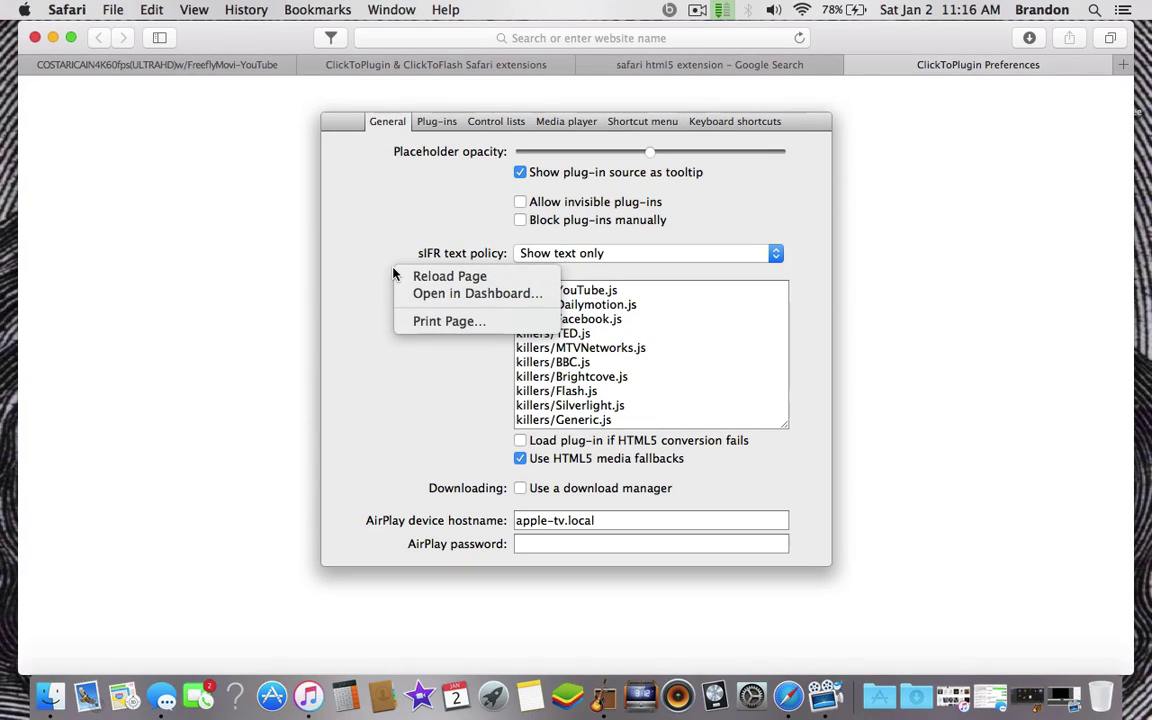
click(362, 329)
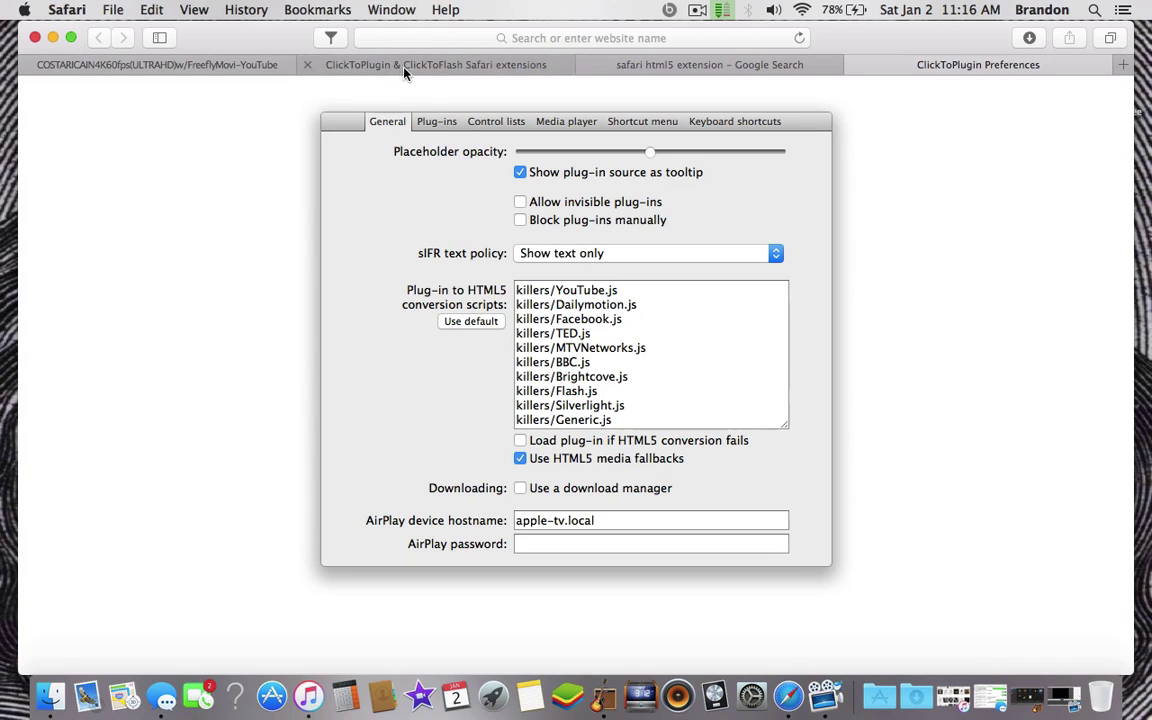
click(428, 124)
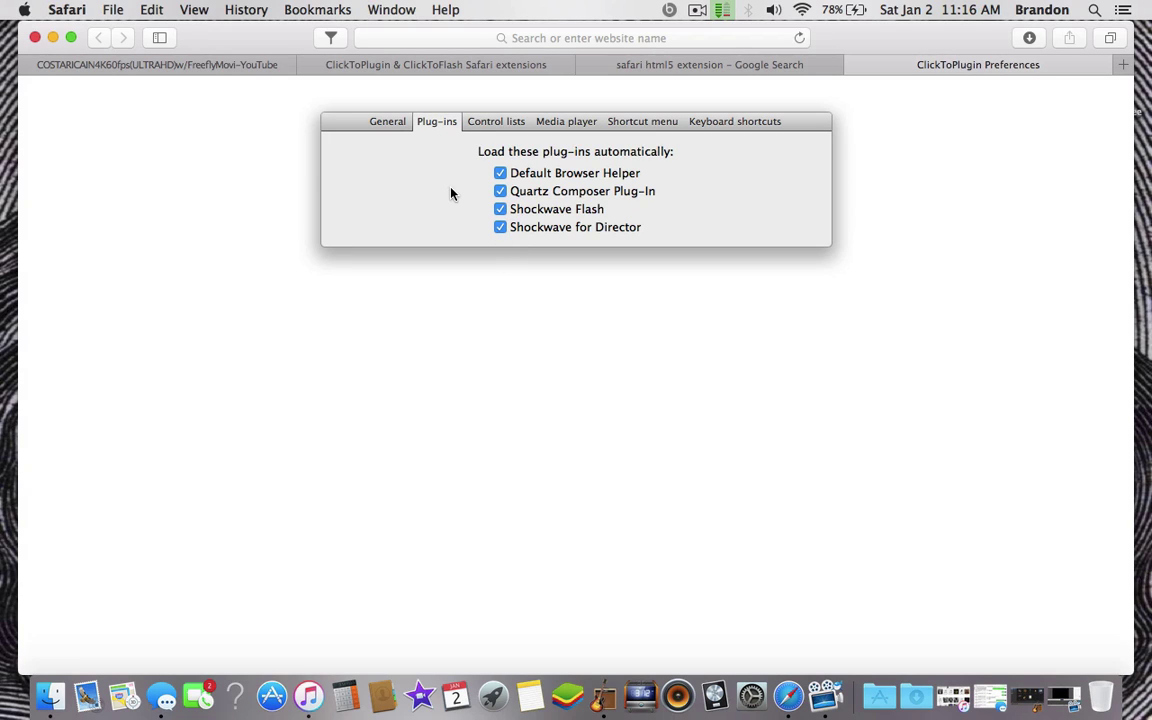
click(491, 125)
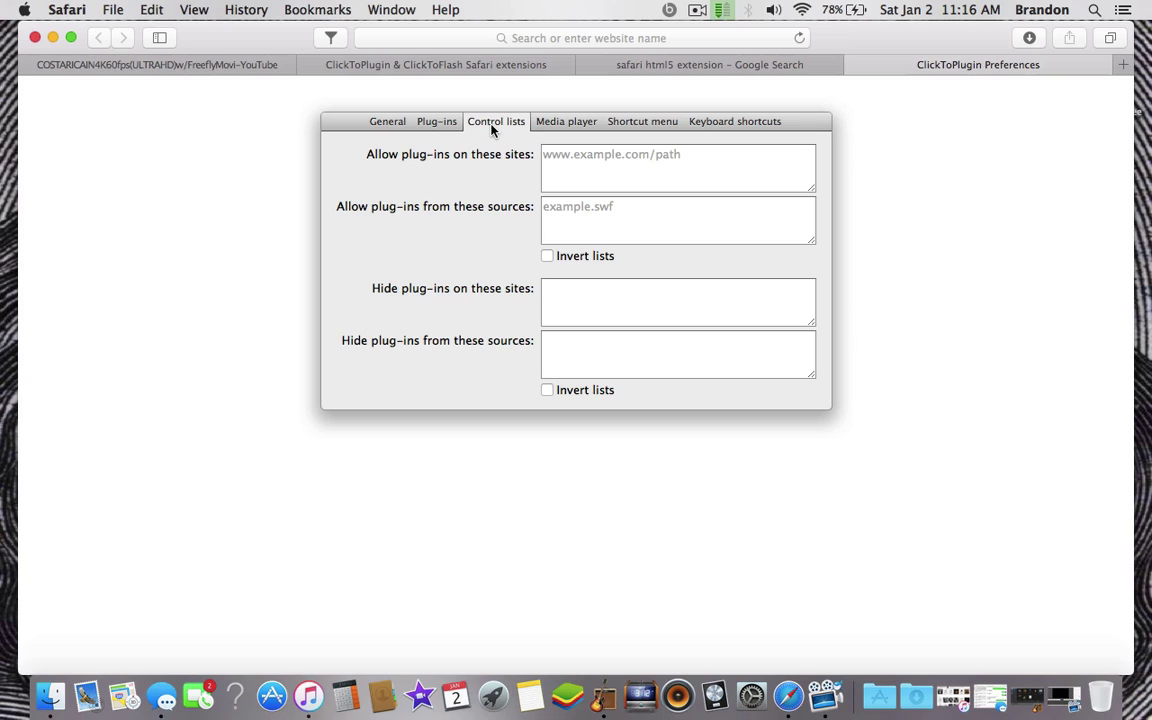
click(555, 124)
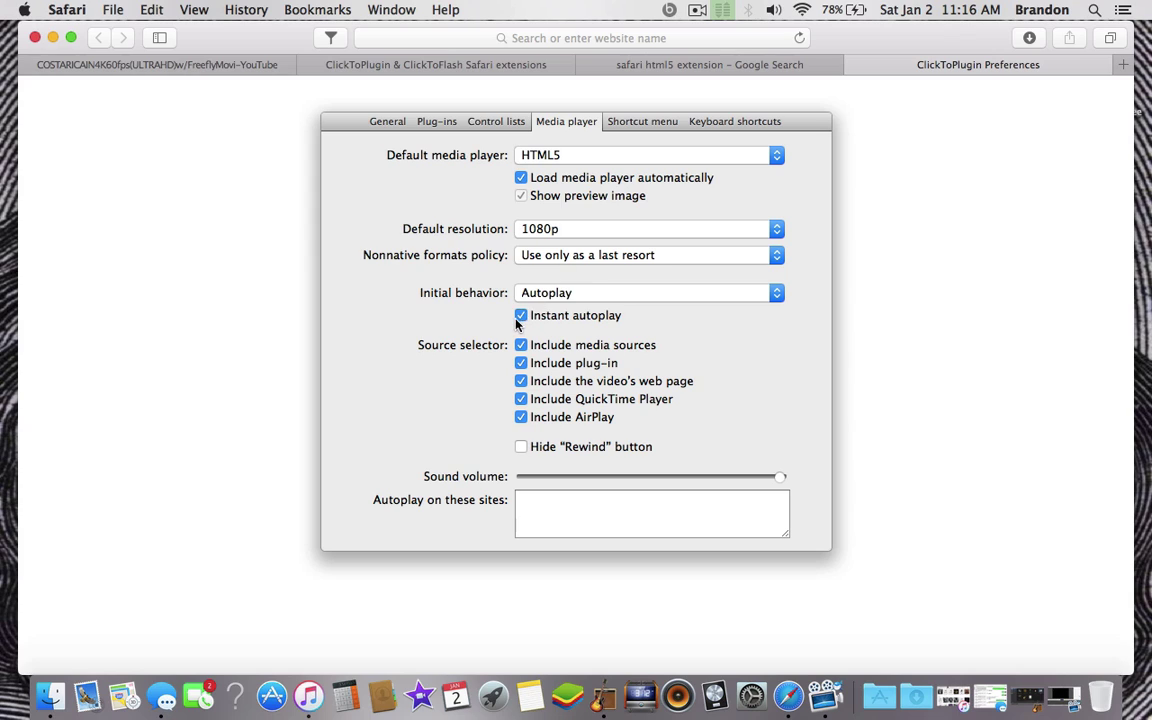
Keep default resolution at 1080p, disable Instant autoplay, and set Initial behavior to Do not preload
click(573, 231)
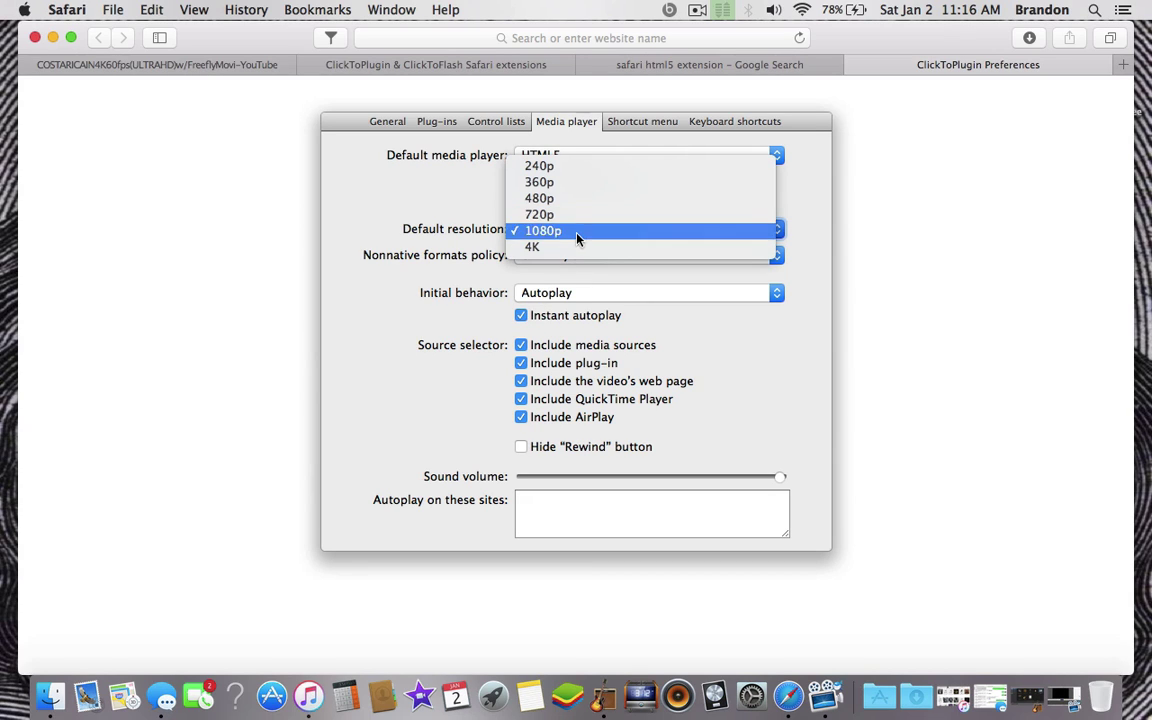
click(577, 231)
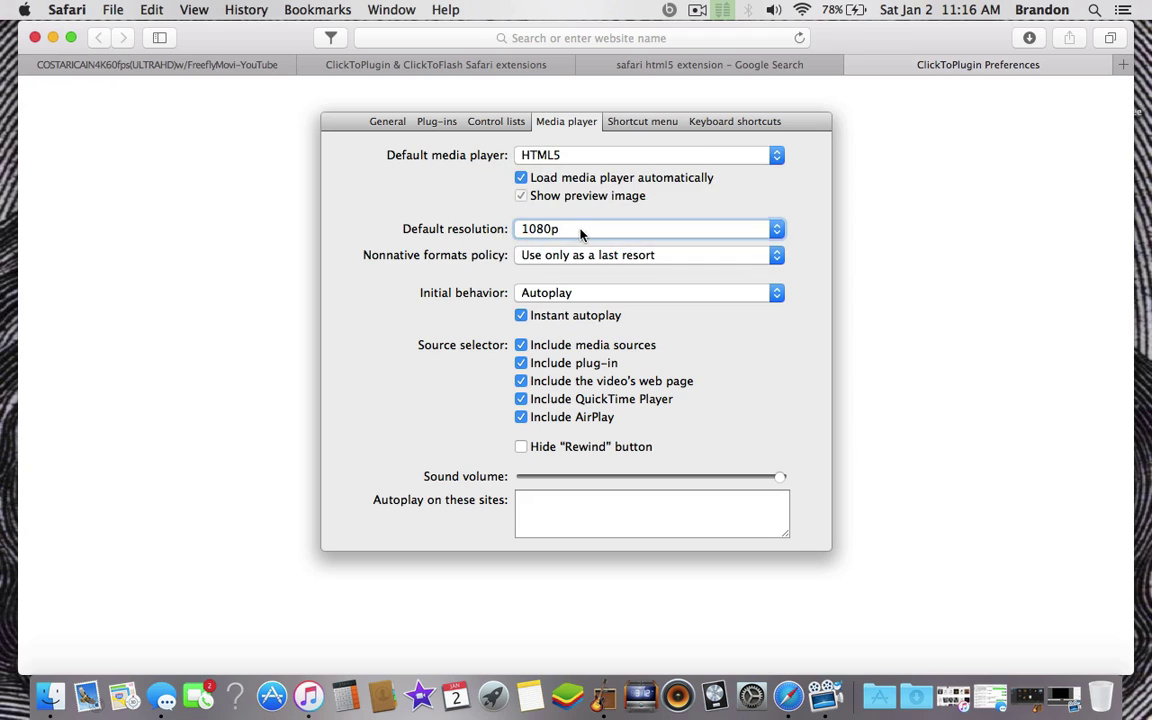
click(577, 231)
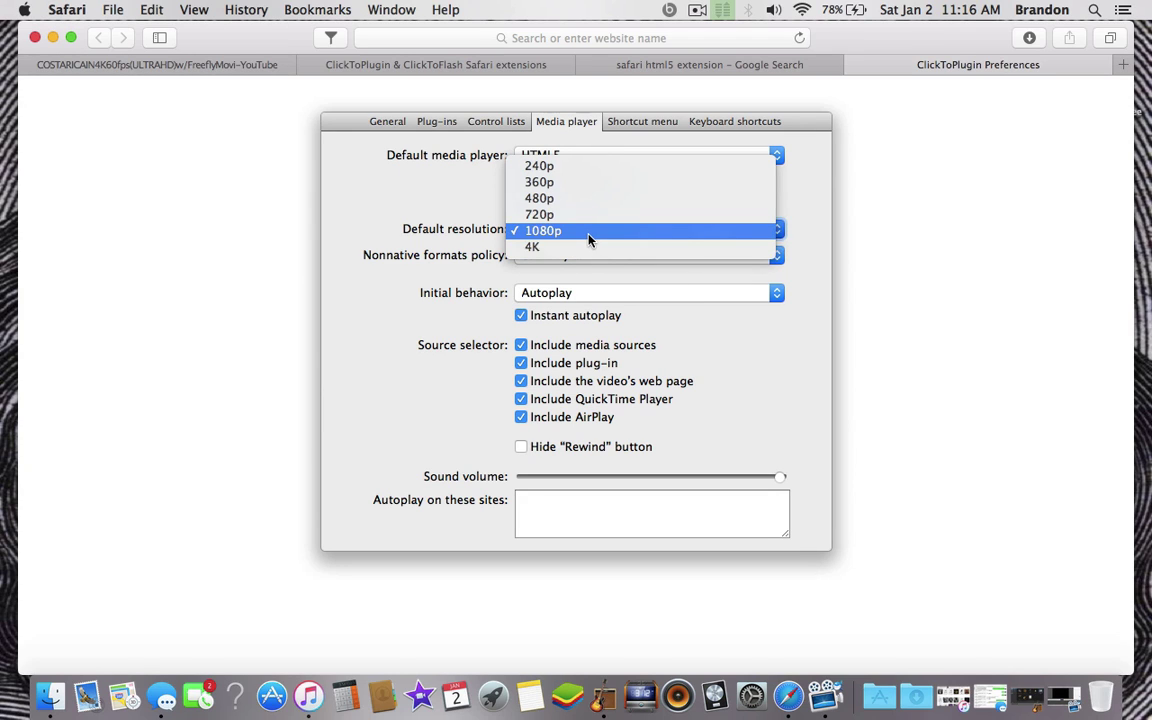
click(458, 243)
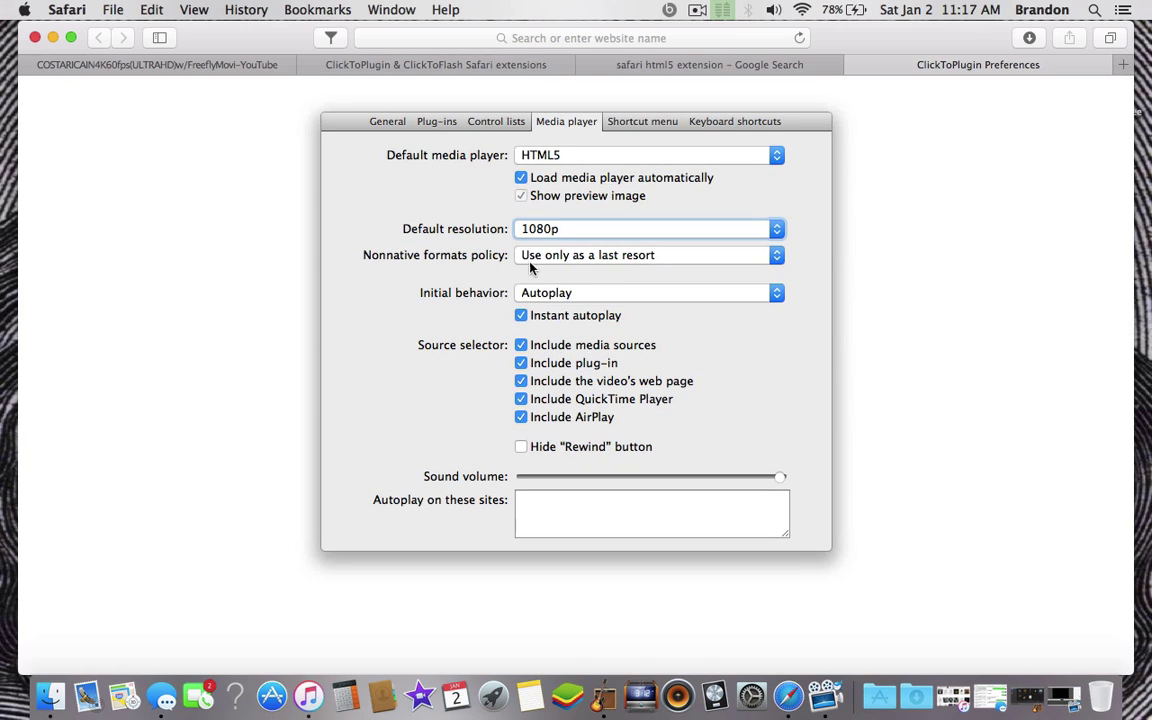
click(521, 316)
click(614, 298)
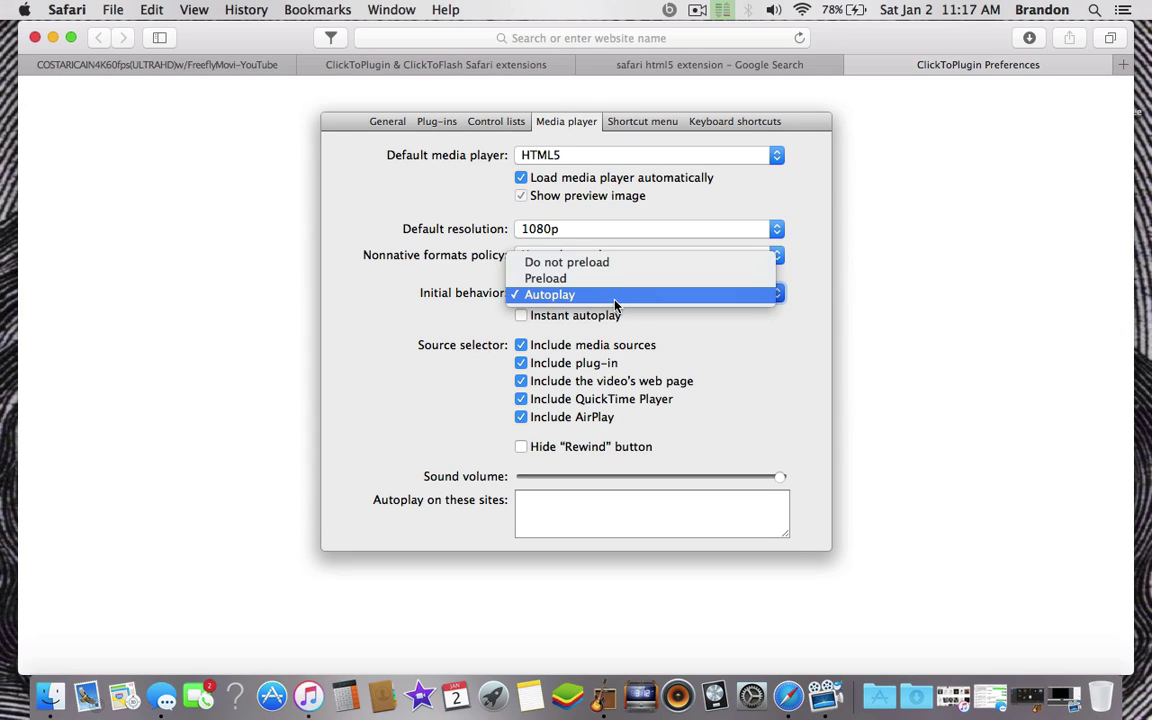
click(640, 264)
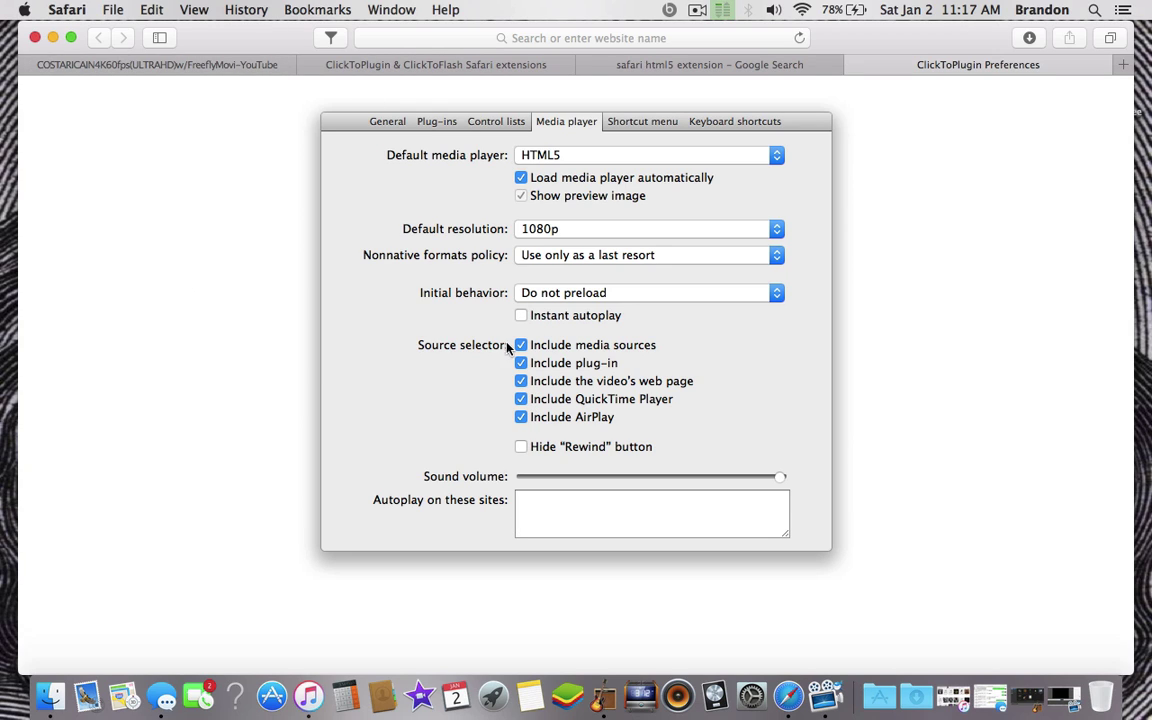
mouse_move(157, 65)
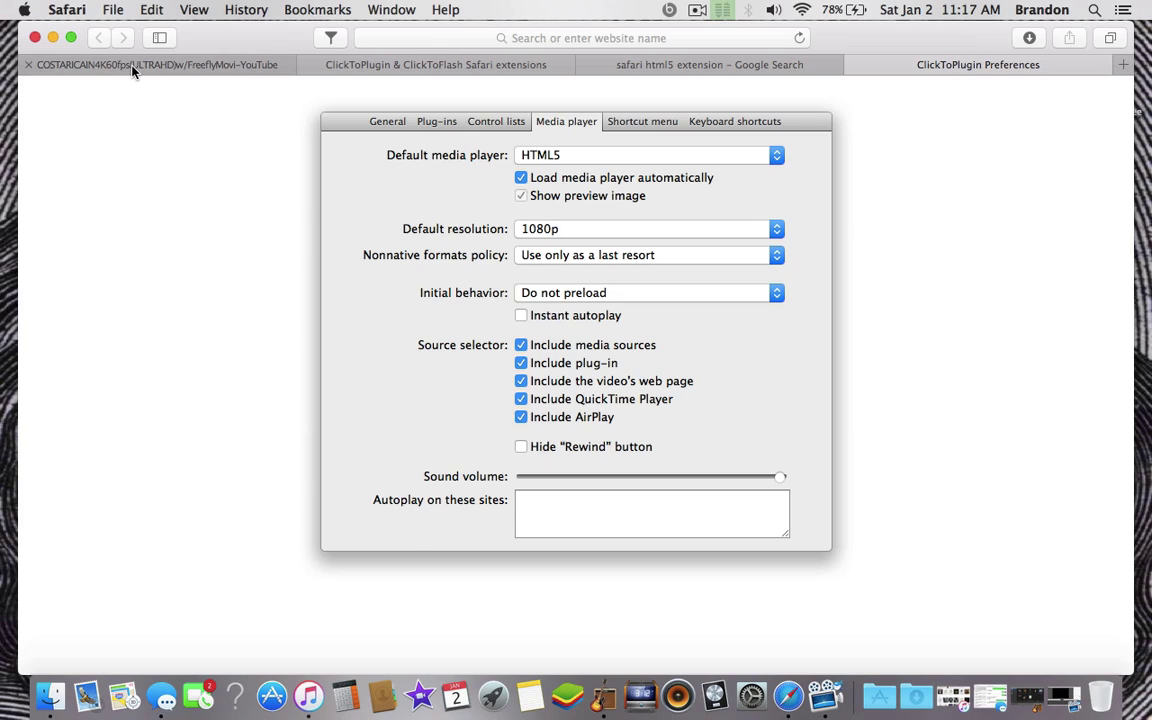
click(133, 66)
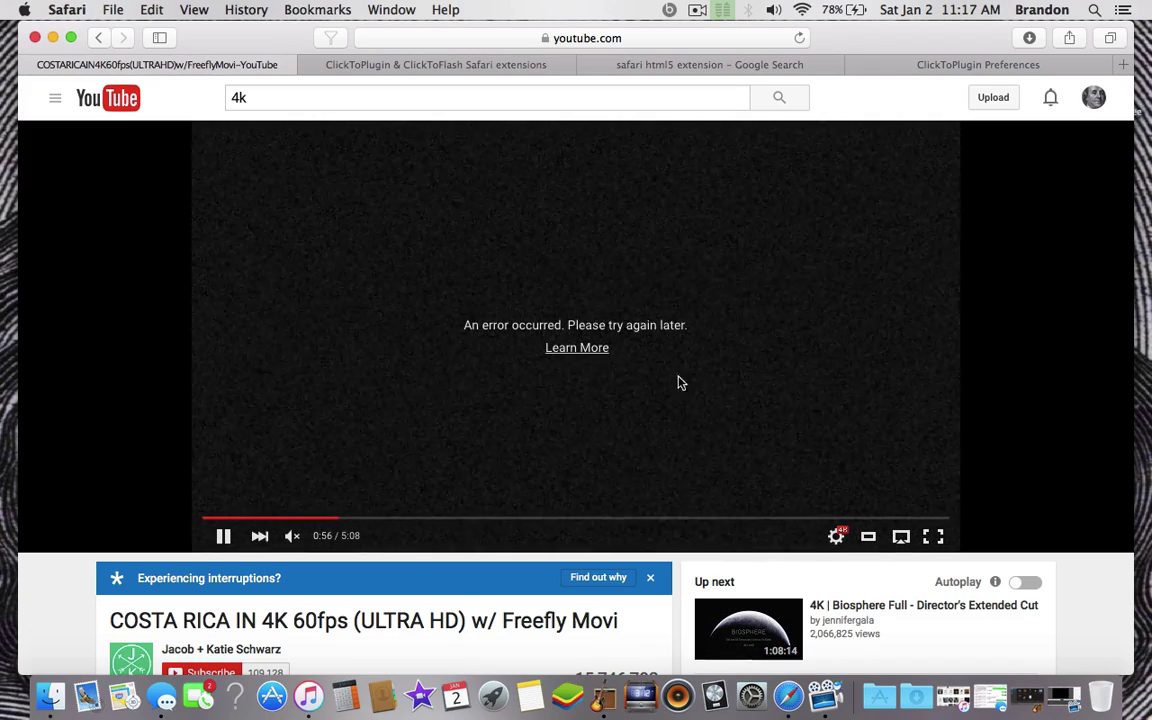
click(967, 66)
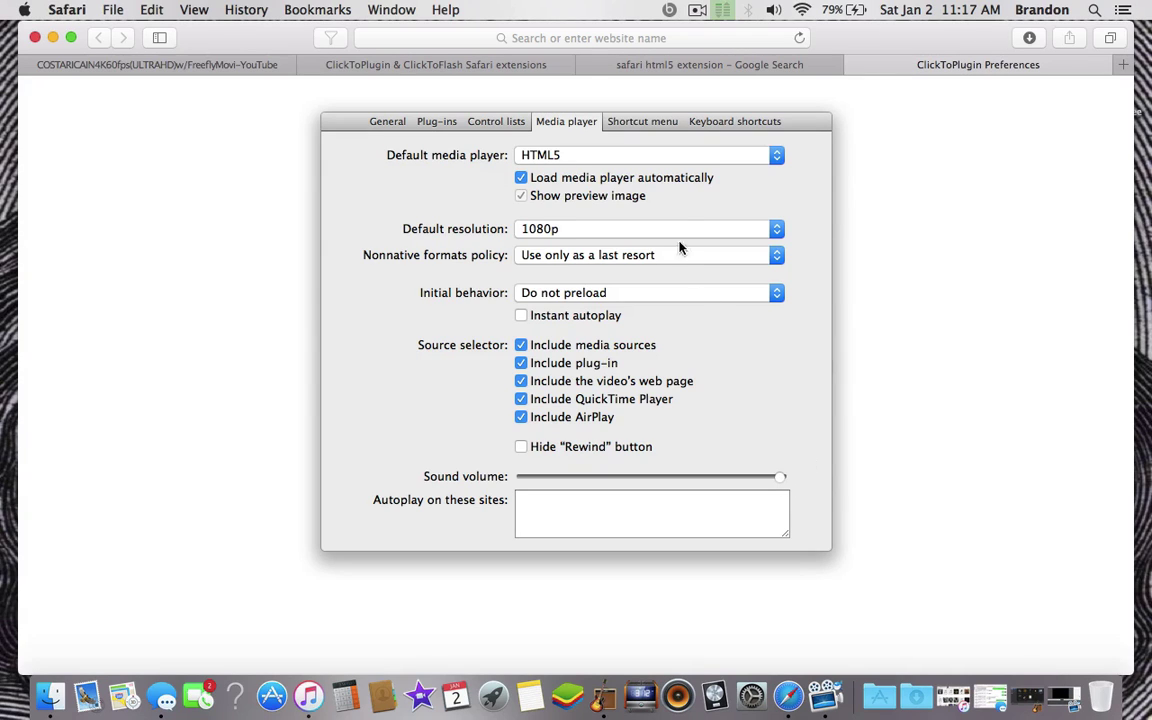
Review the Shortcut menu, Keyboard shortcuts and remaining sections, then close the ClickToPlugin Preferences tab
click(648, 125)
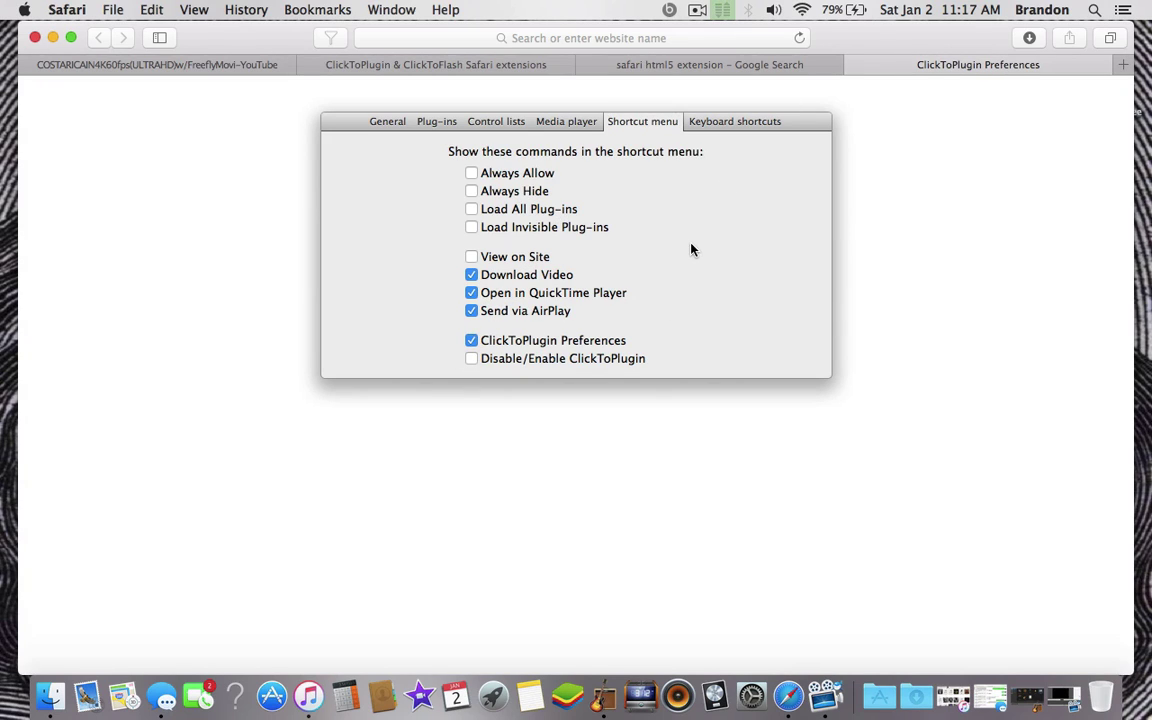
click(751, 122)
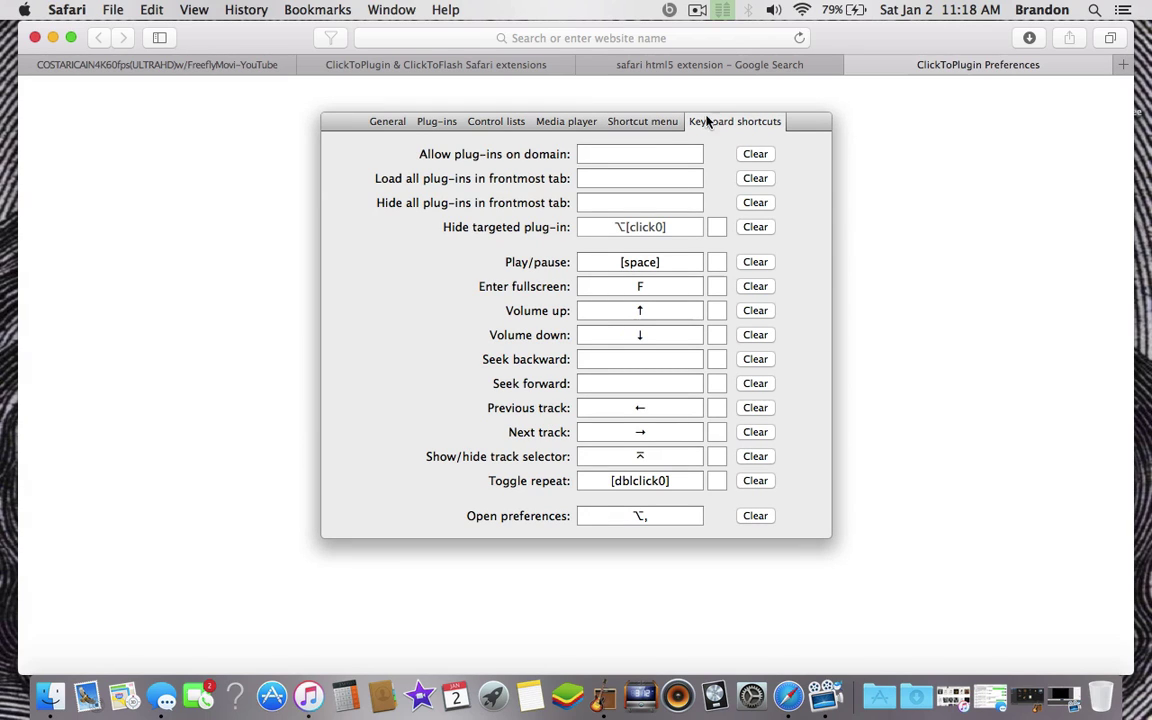
click(652, 124)
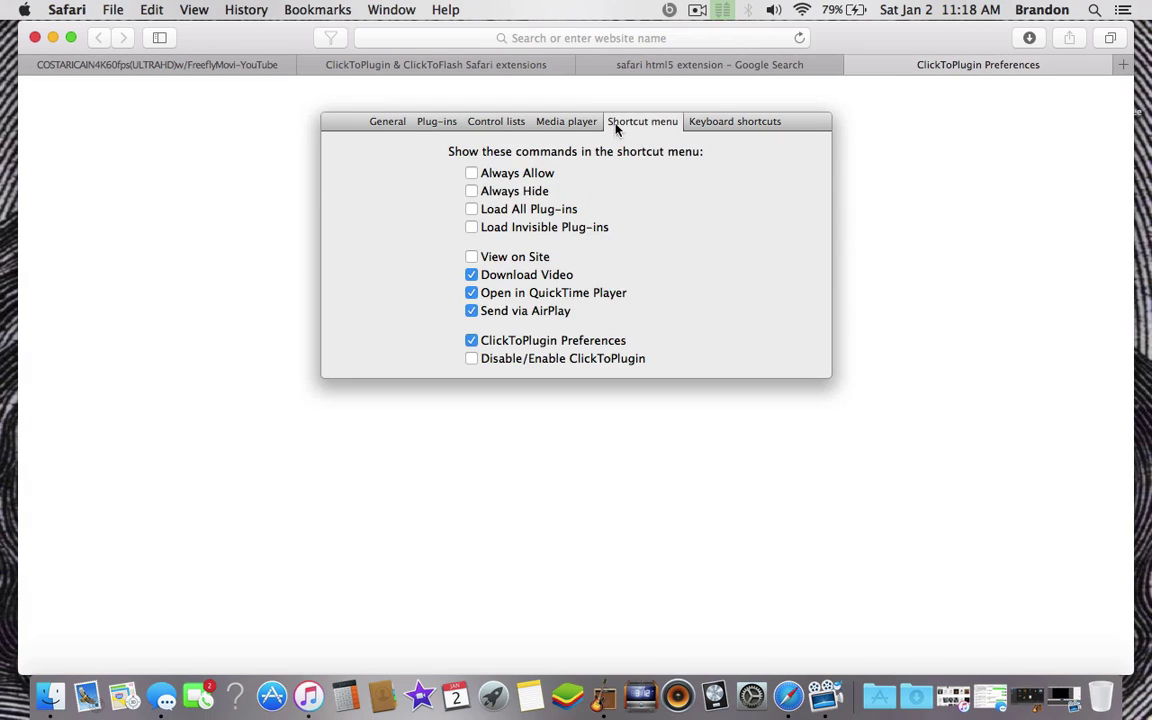
click(545, 124)
click(494, 126)
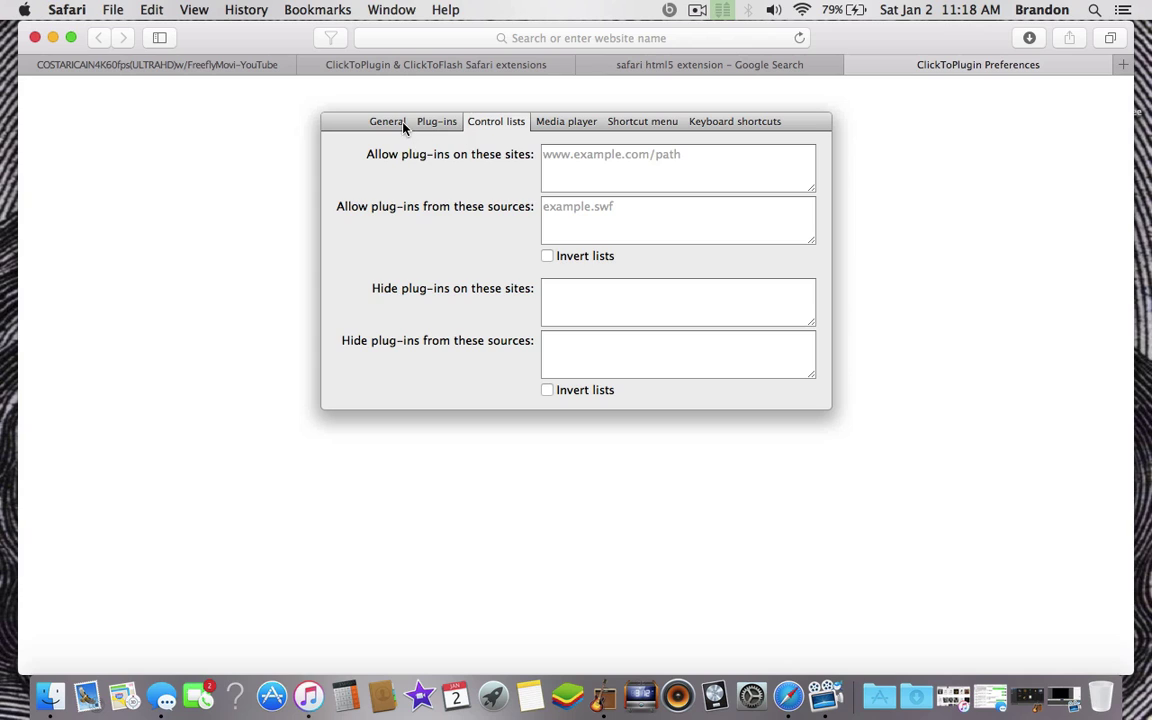
click(401, 123)
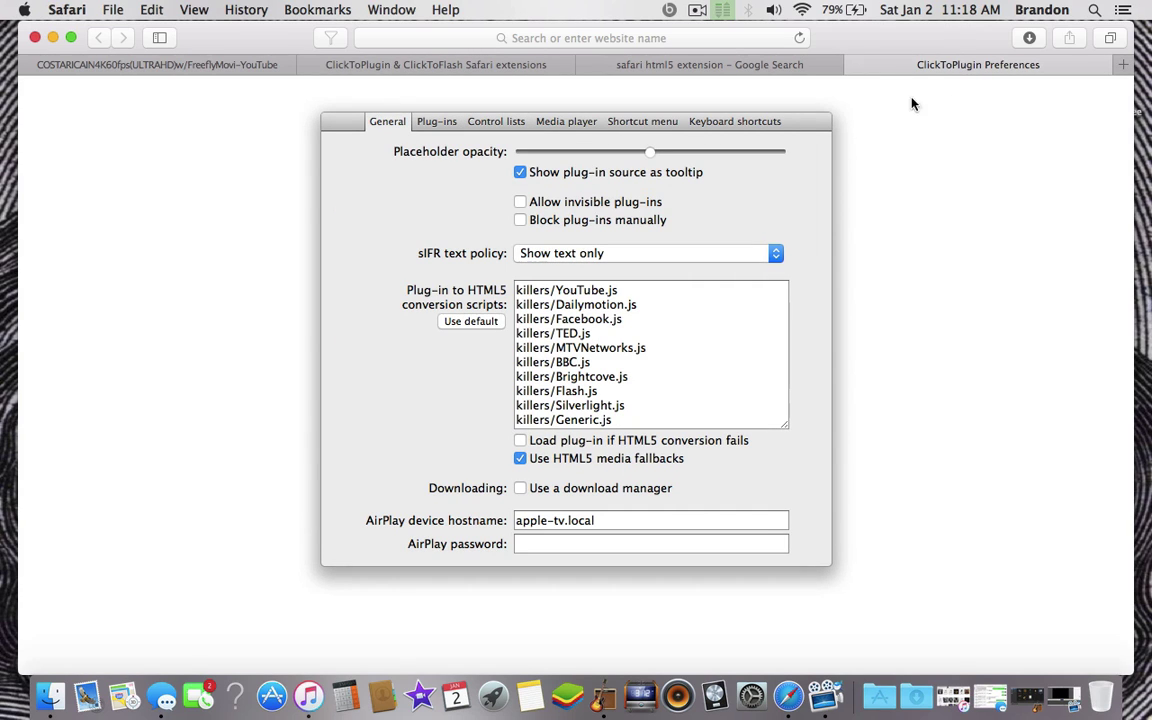
click(851, 66)
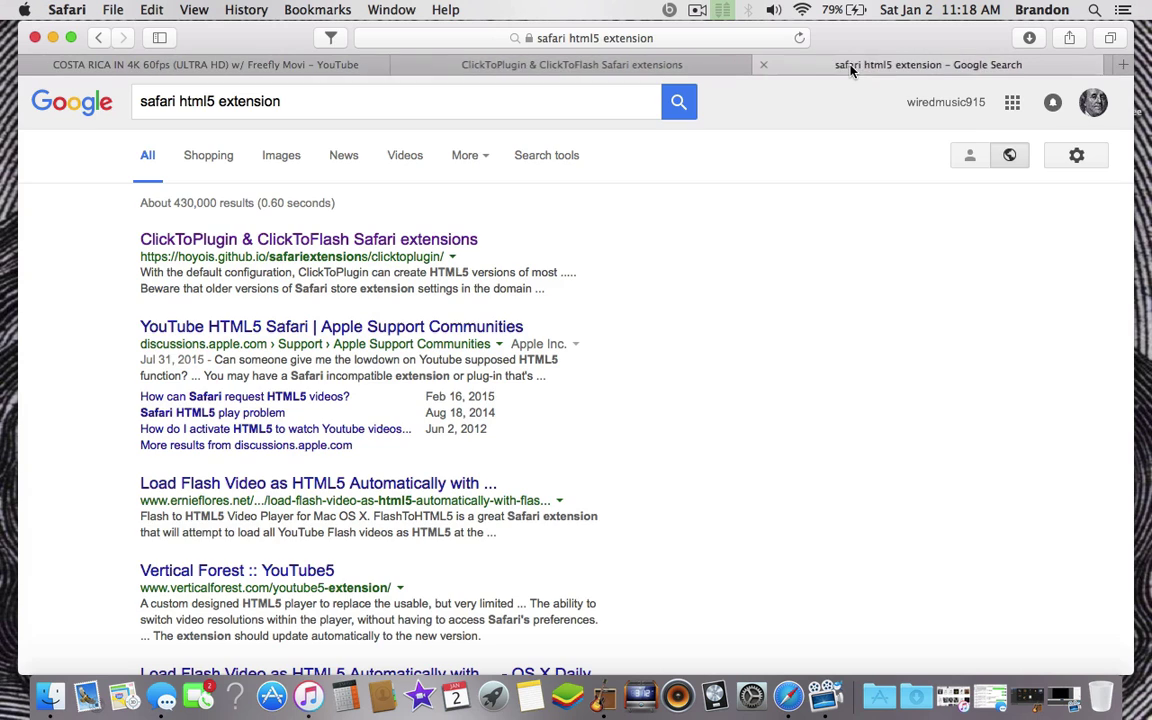
Close the Google and ClickToPlugin tabs, then play and reload the Costa Rica 4K video
click(770, 65)
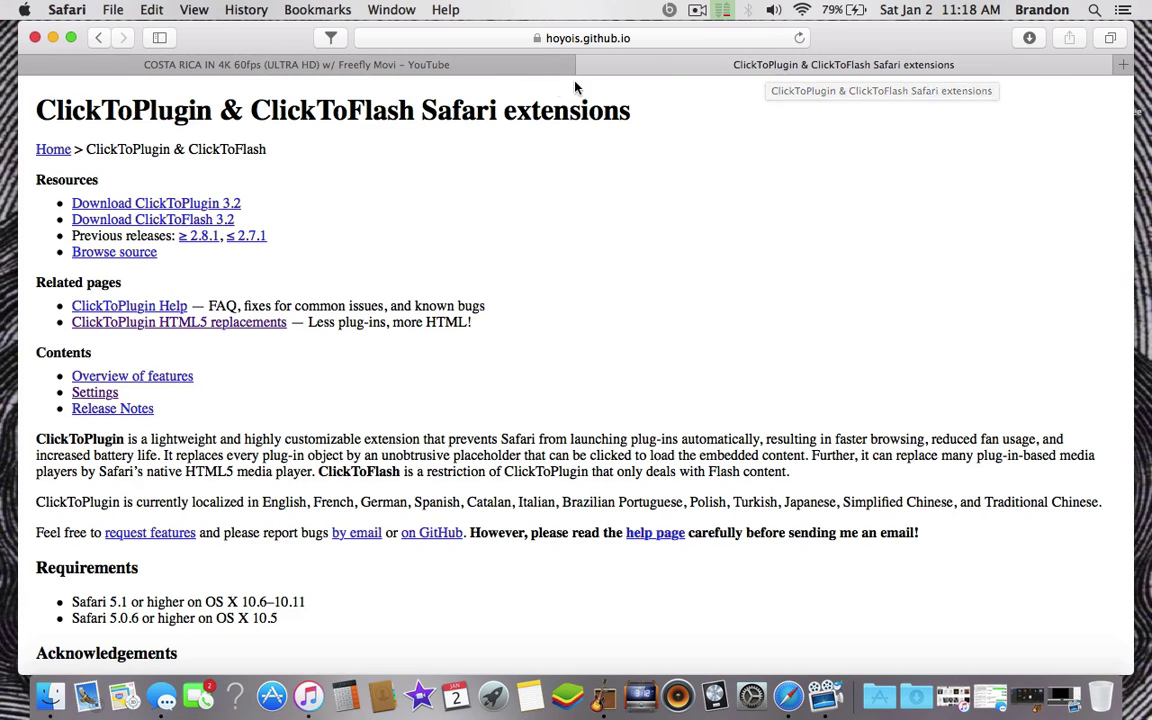
click(584, 68)
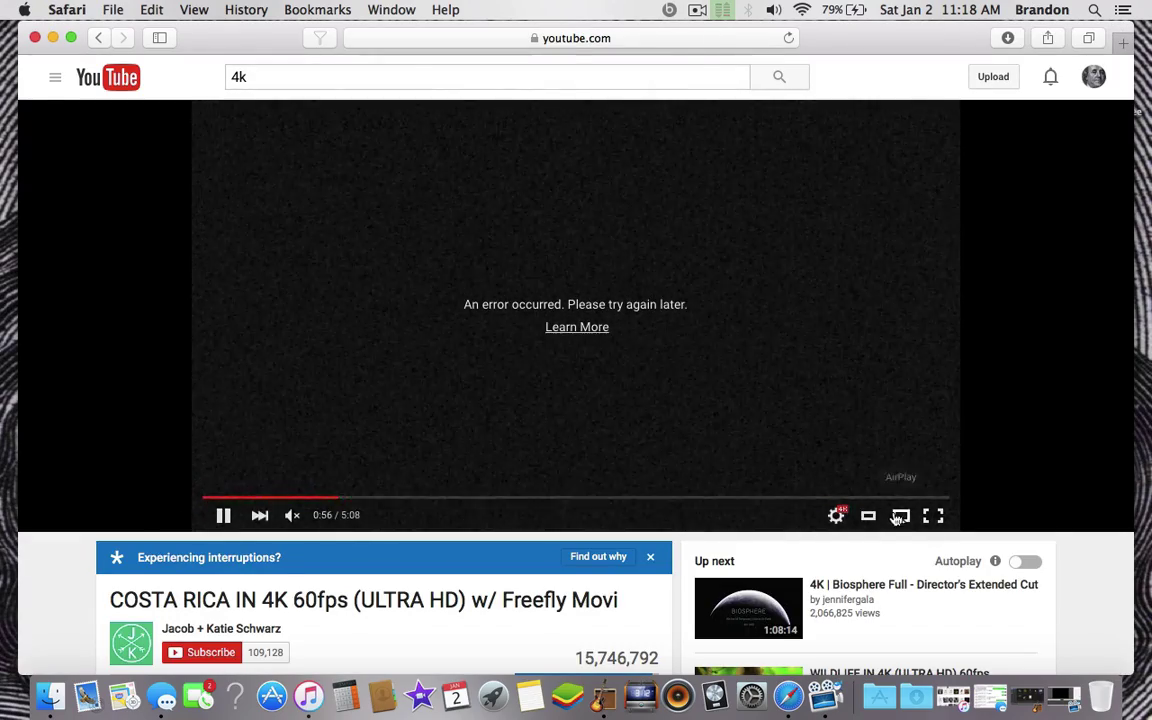
click(223, 514)
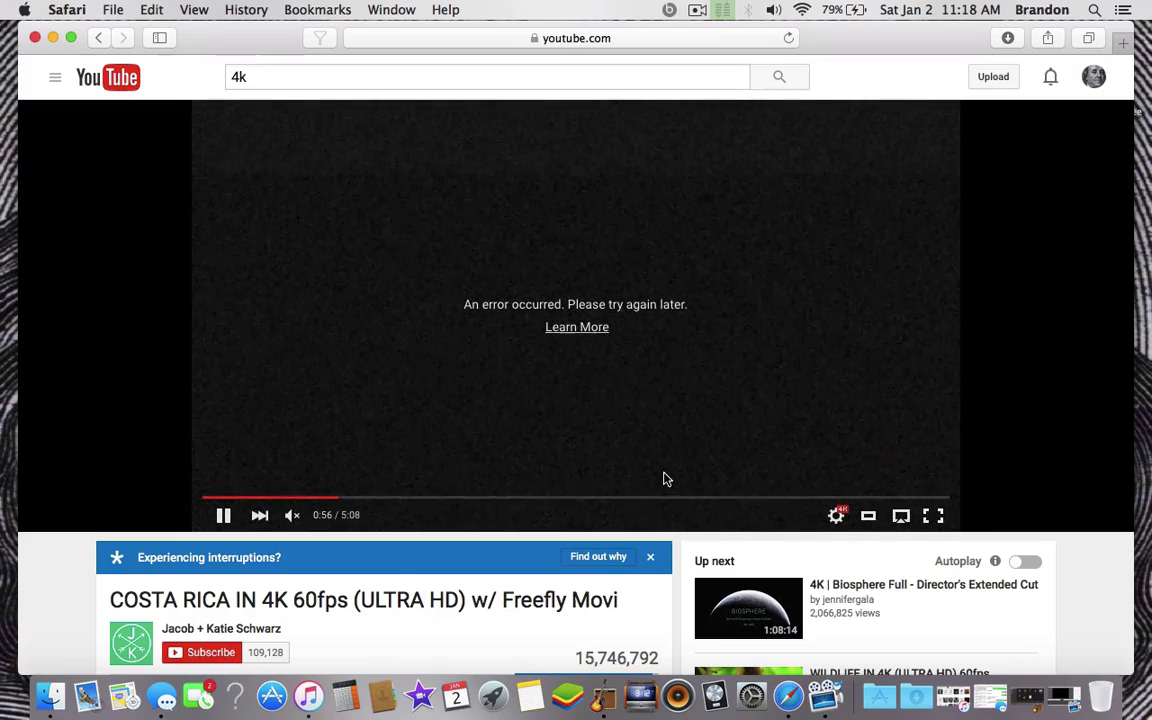
click(788, 40)
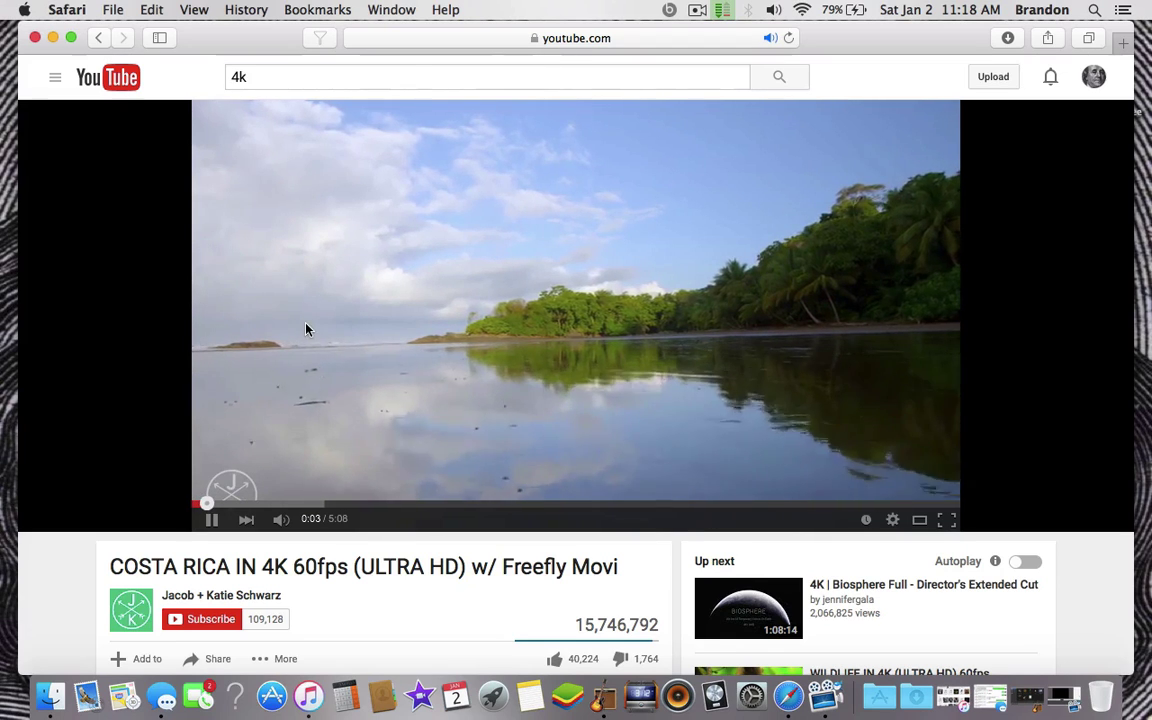
Set the video's quality to 1080p and mute its sound
click(893, 520)
click(910, 478)
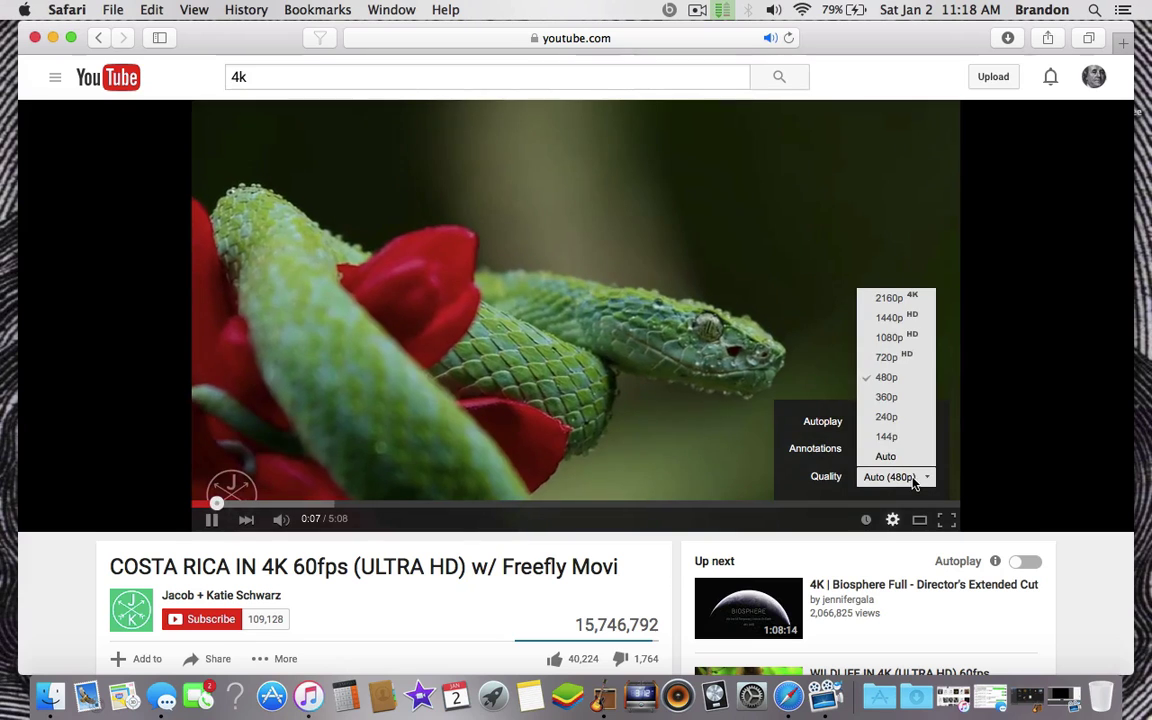
click(918, 339)
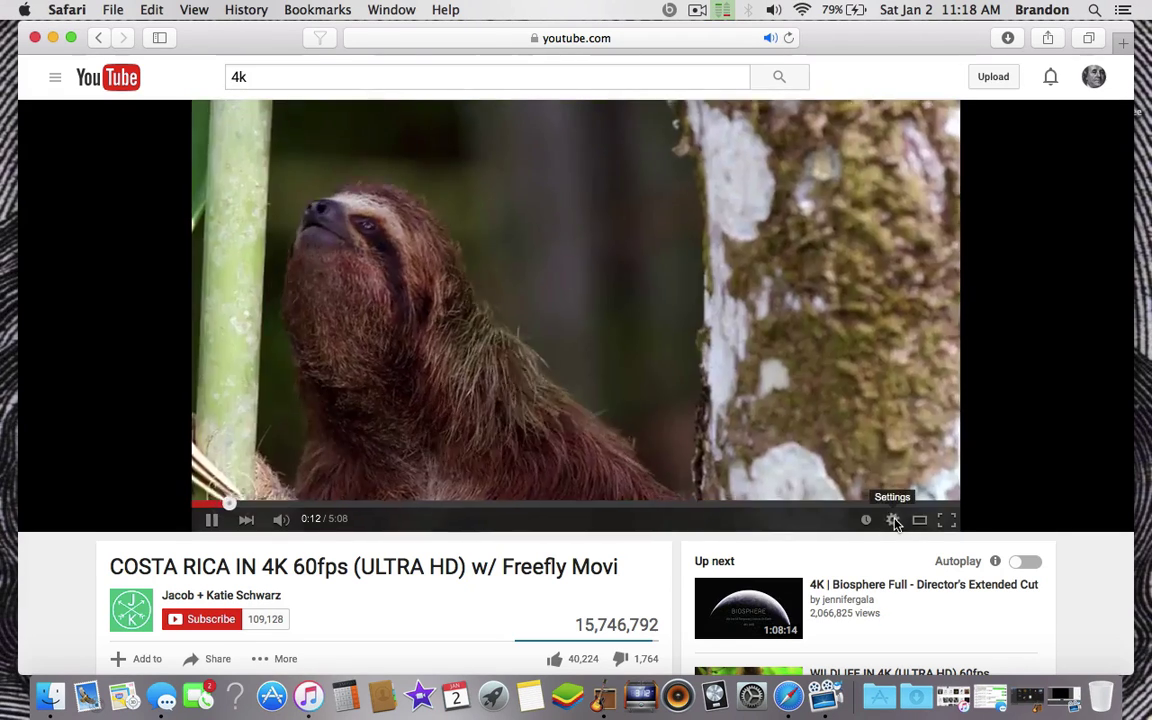
click(893, 520)
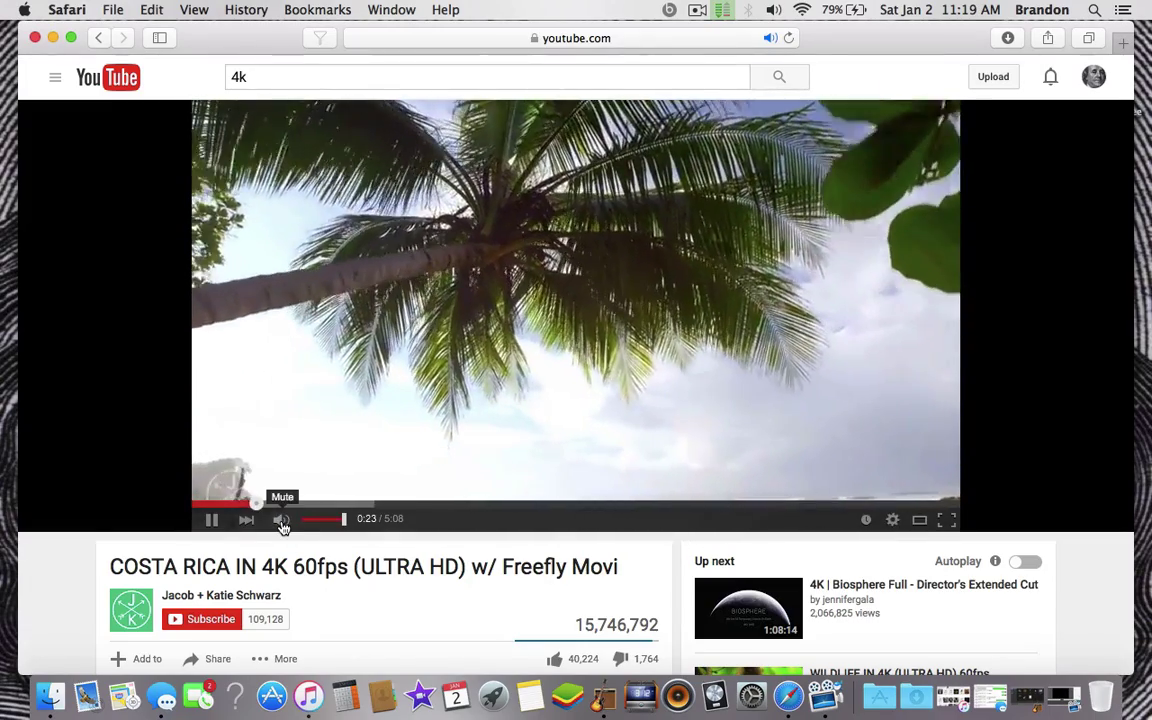
click(283, 522)
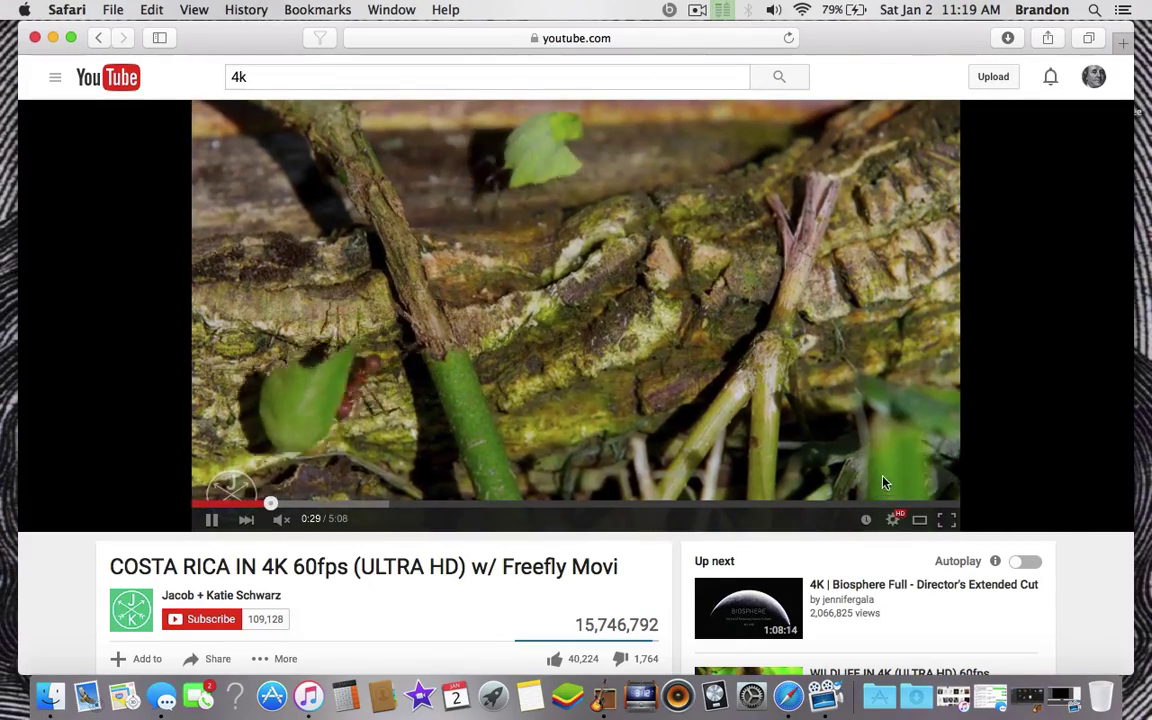
Switch playback quality to 1440p and confirm it in Settings
click(892, 519)
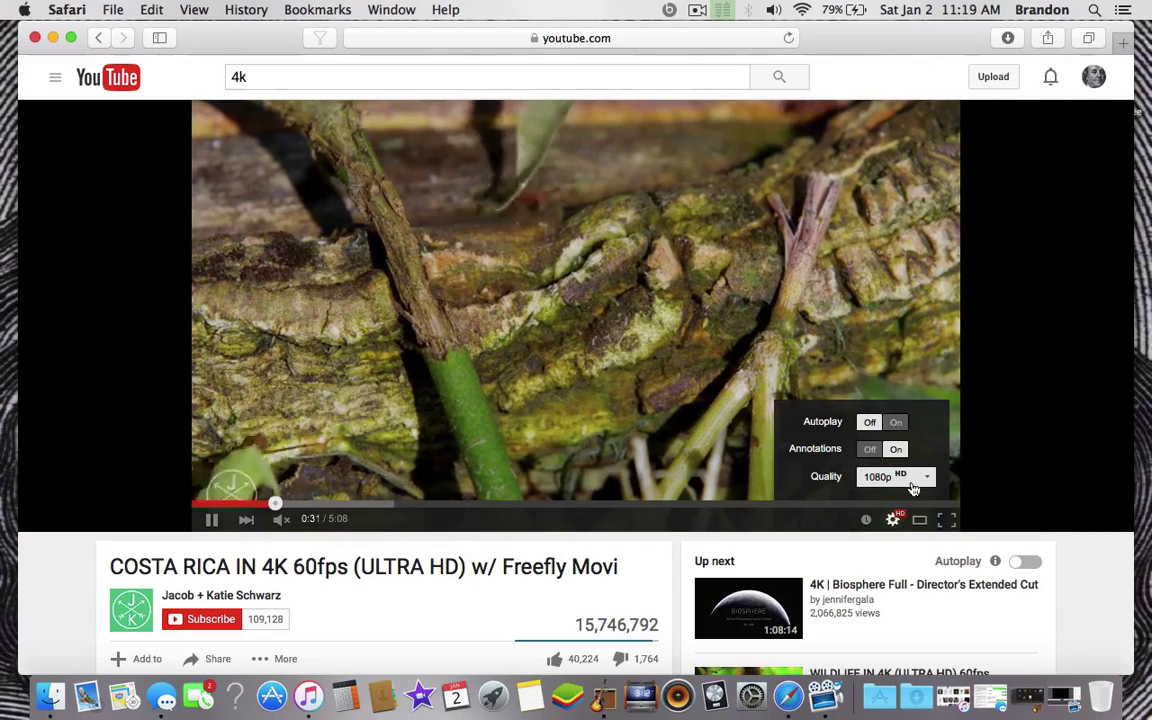
click(913, 488)
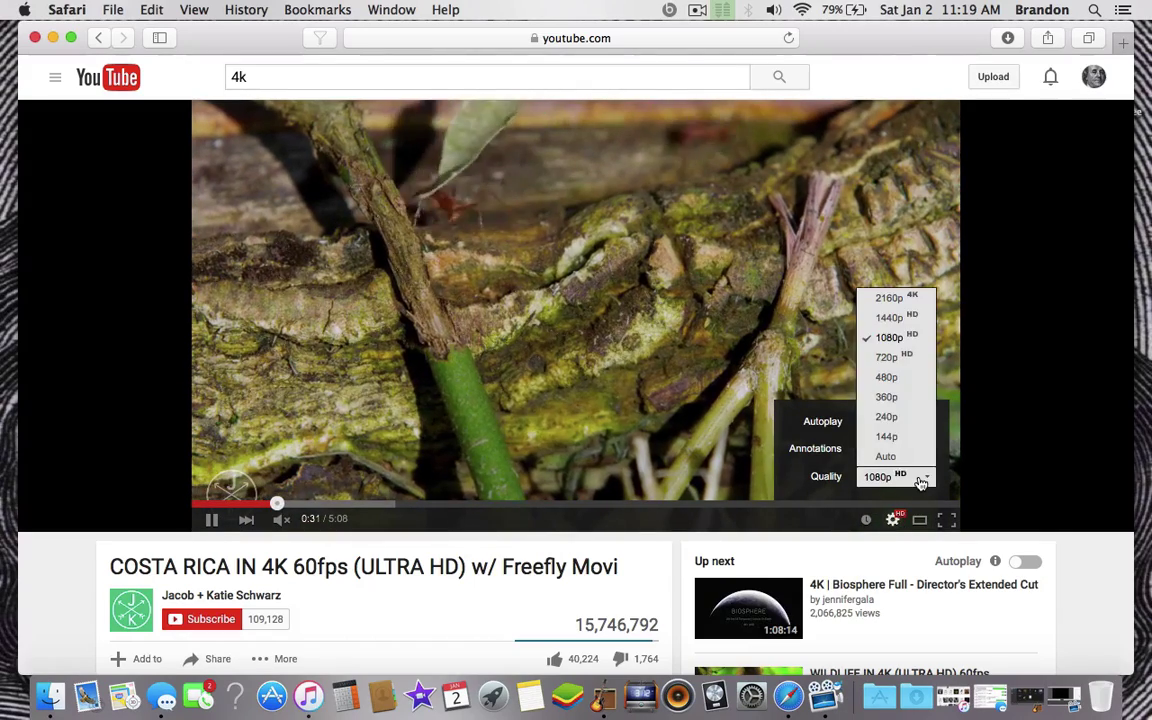
click(890, 318)
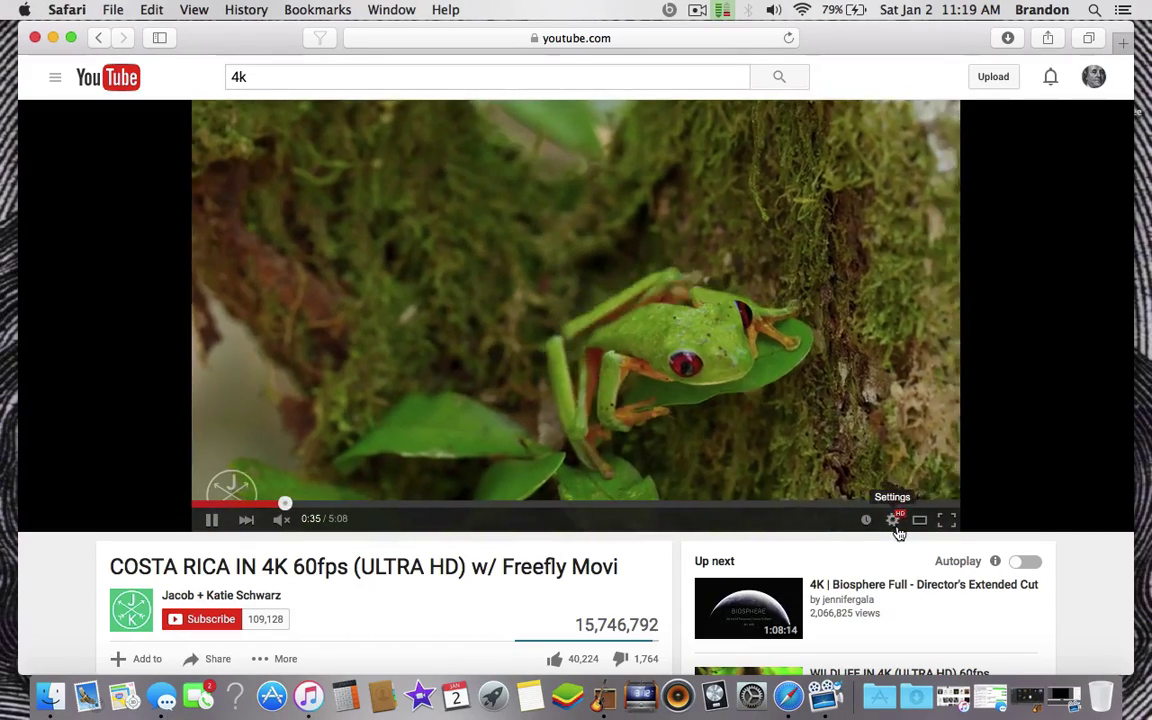
click(895, 525)
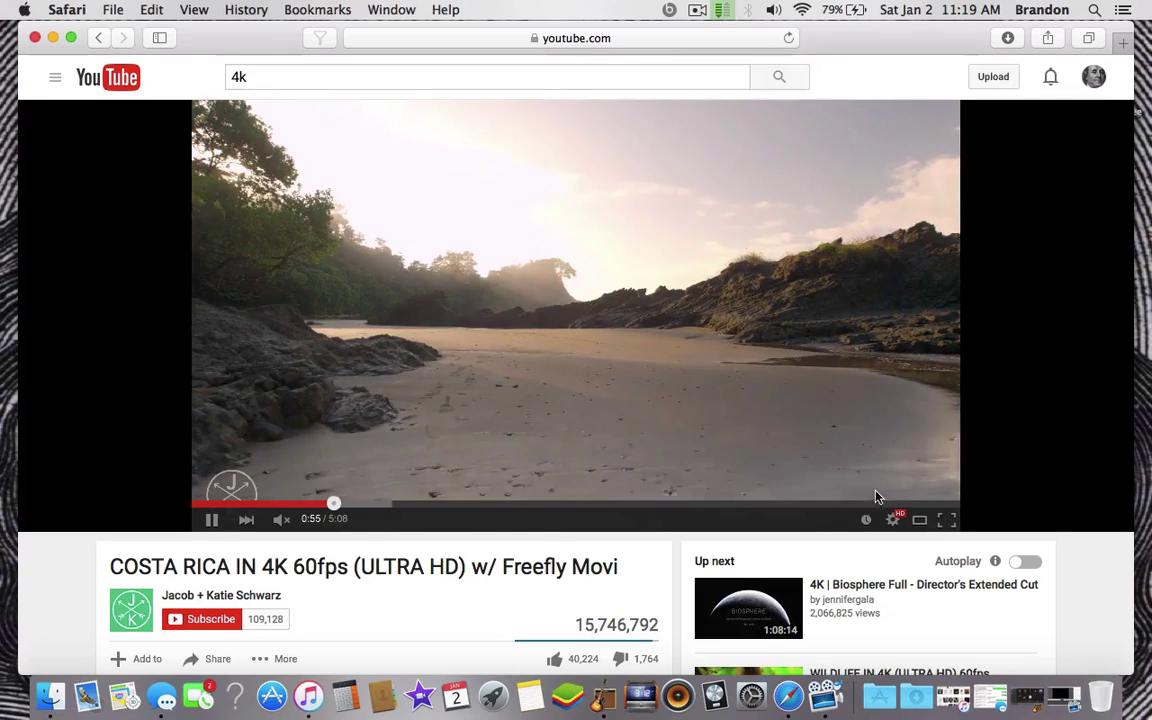
Switch the Costa Rica video to 2160p 4K and watch it briefly in fullscreen
click(893, 519)
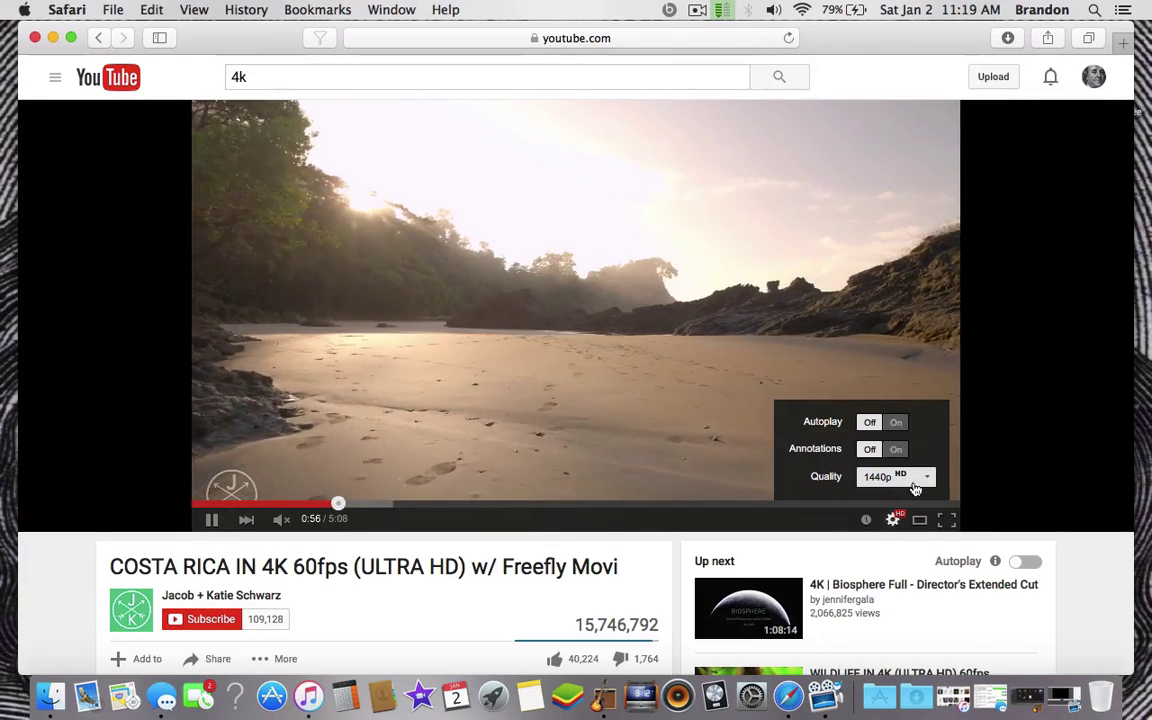
click(914, 487)
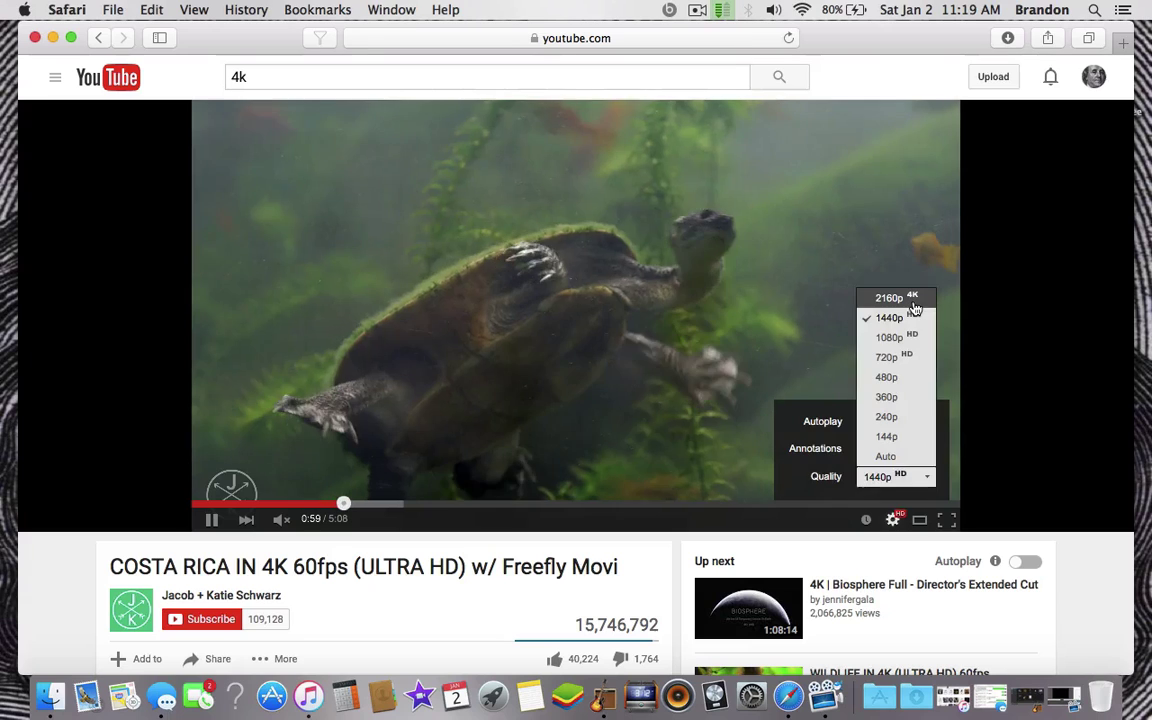
click(912, 303)
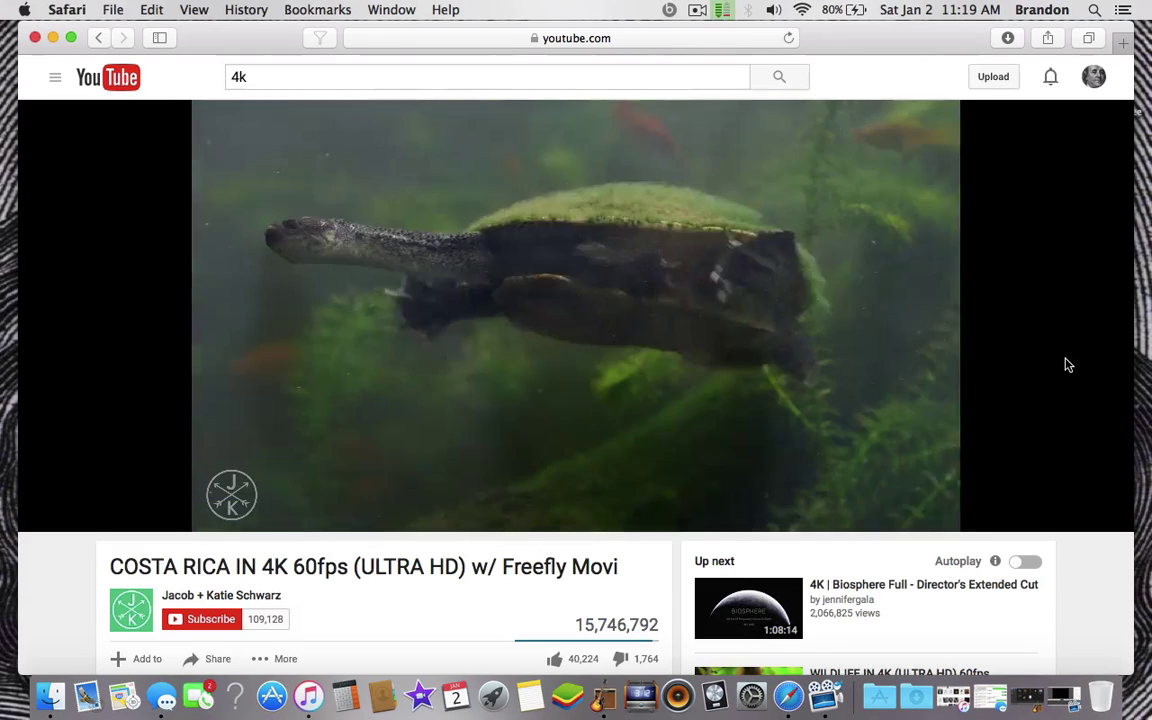
double_click(450, 334)
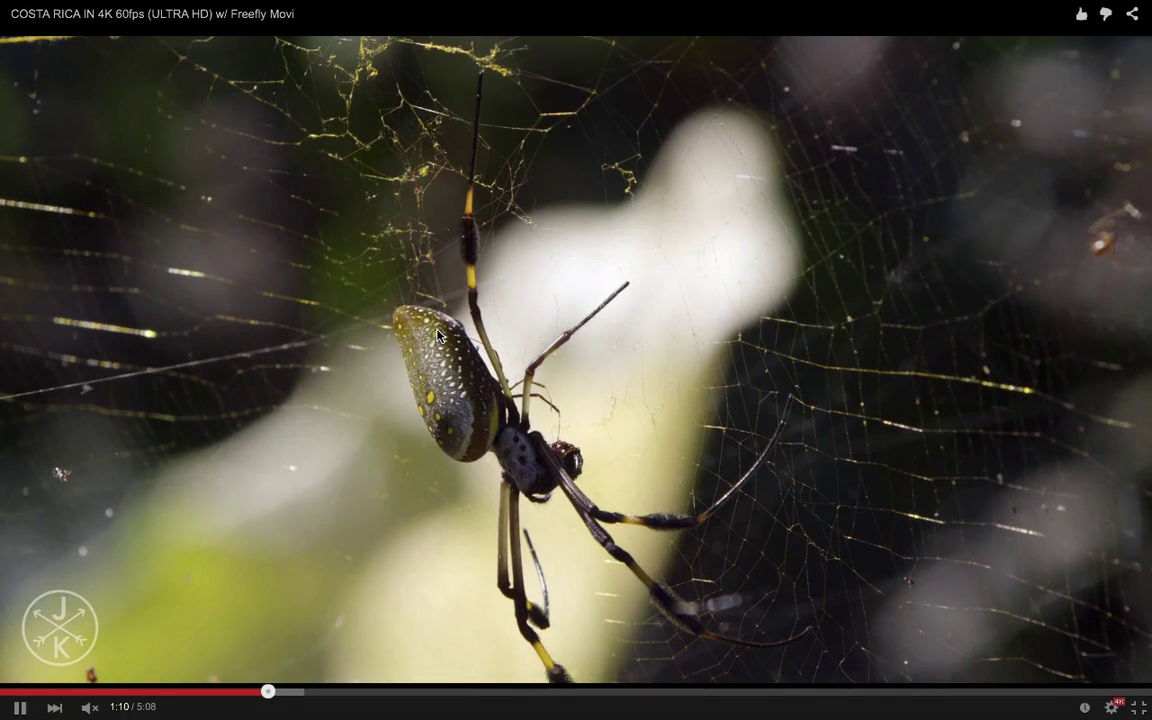
key(Escape)
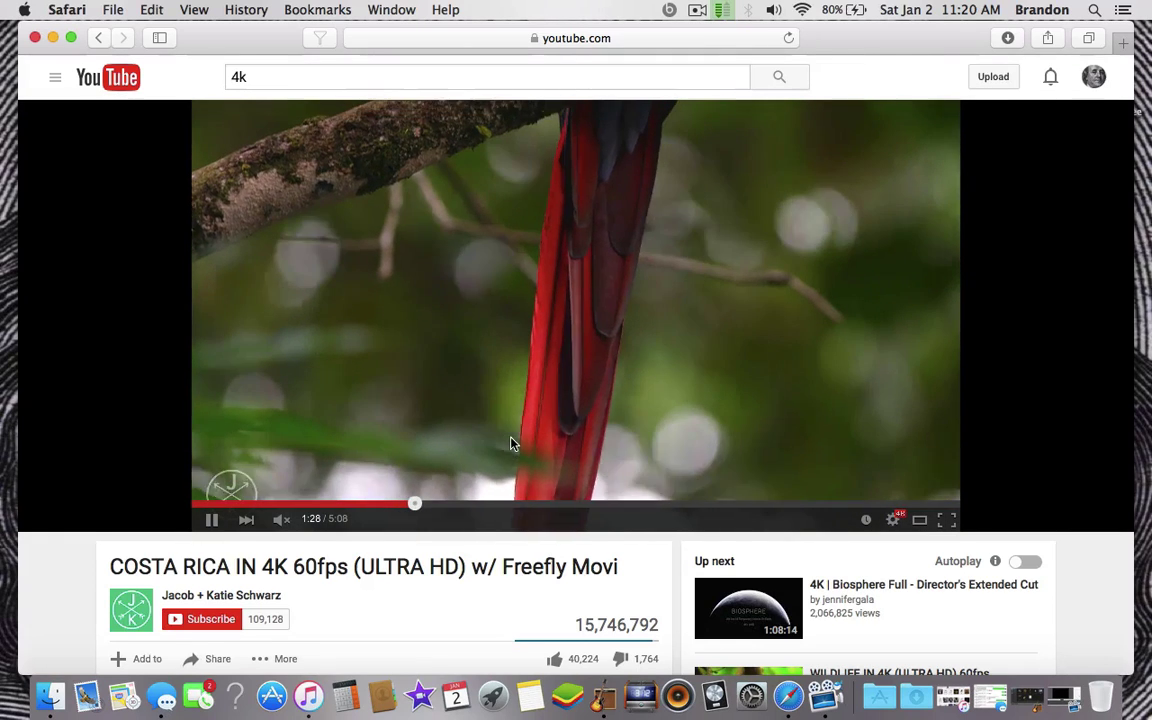
Pause the Costa Rica video and scroll through the comments below it
click(511, 444)
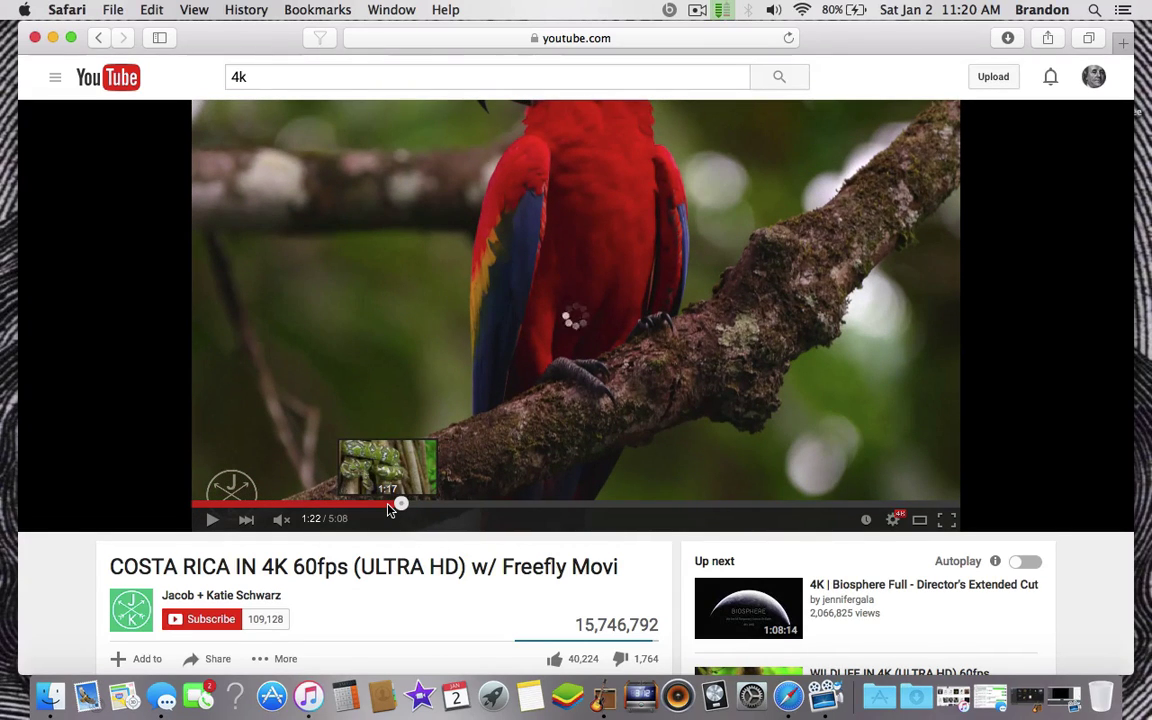
scroll(1022, 483, down, 3)
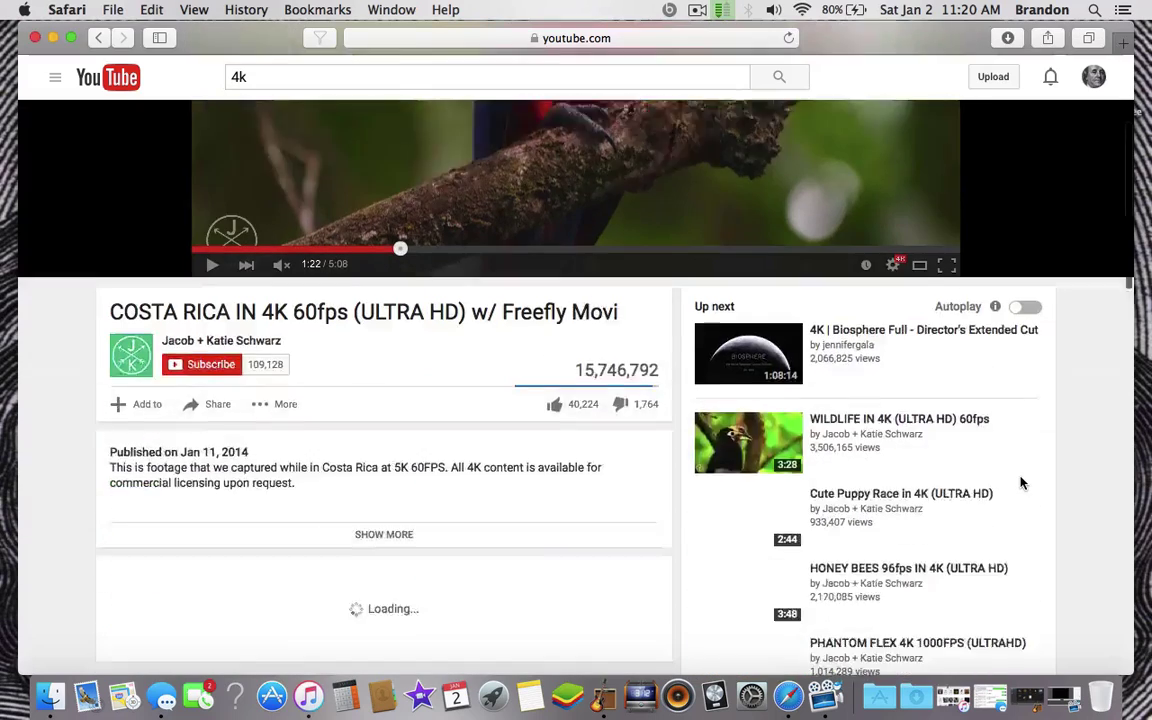
scroll(1022, 483, down, 2)
scroll(1022, 483, down, 1)
scroll(1022, 483, up, 6)
scroll(463, 490, down, 1)
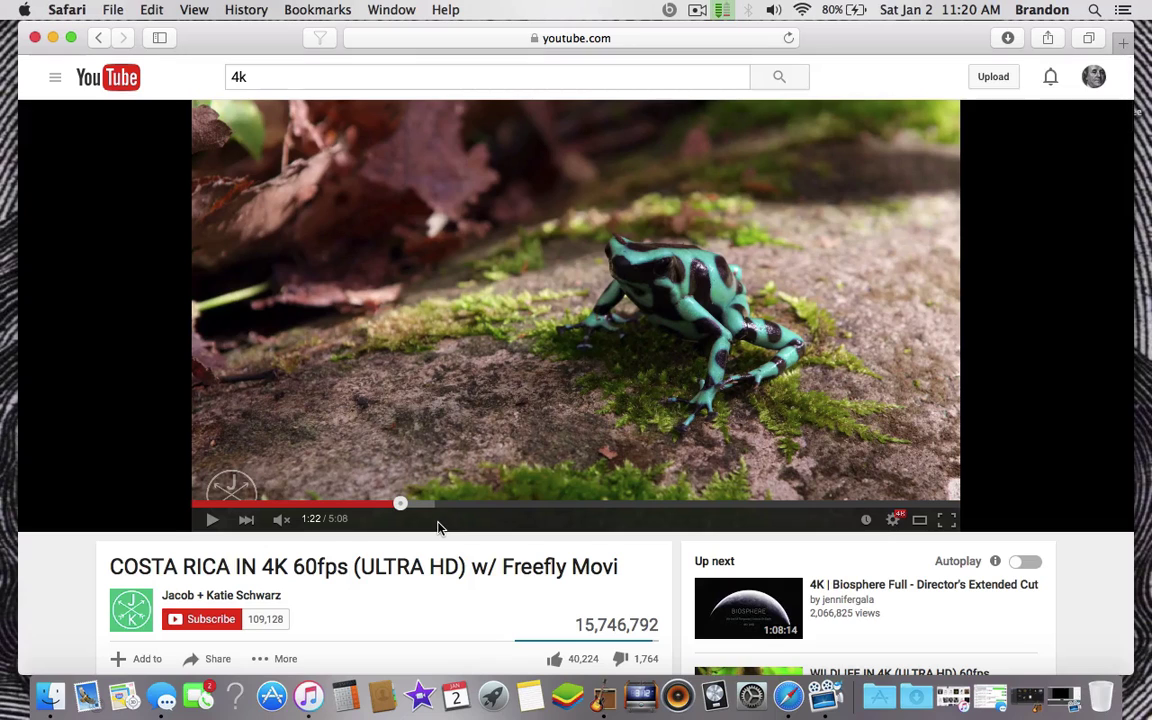
Resume playback, pause again at 1:28, and browse the comments once more
click(514, 271)
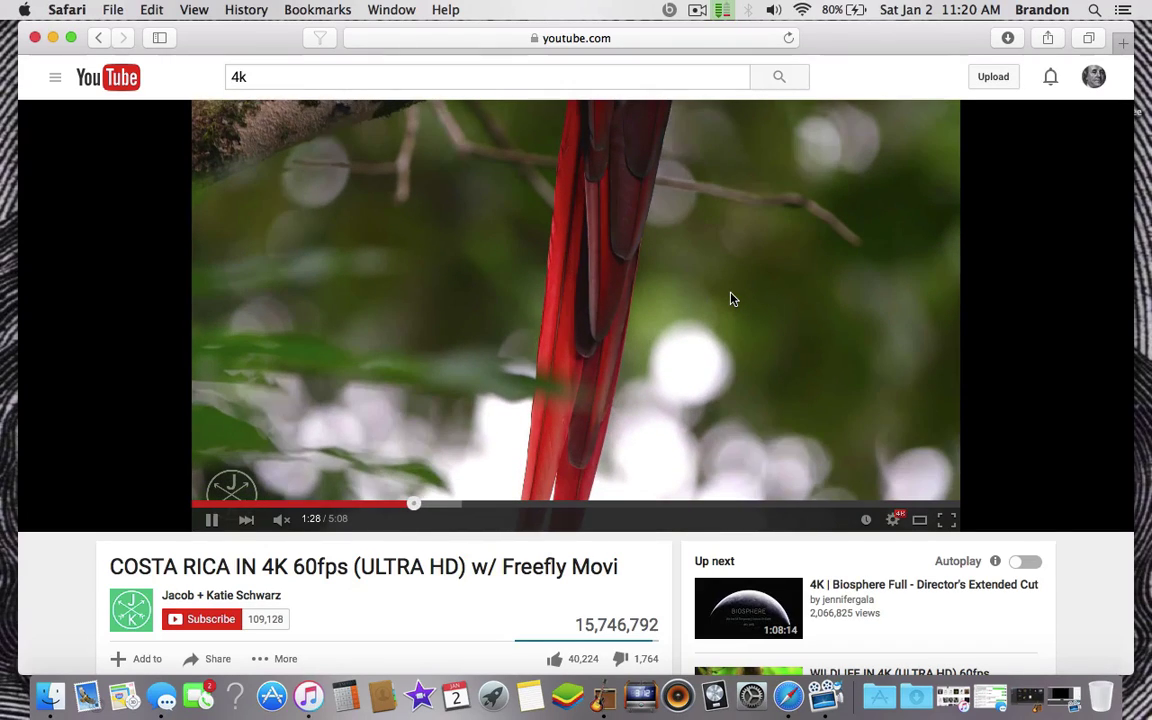
click(731, 299)
scroll(1004, 393, down, 3)
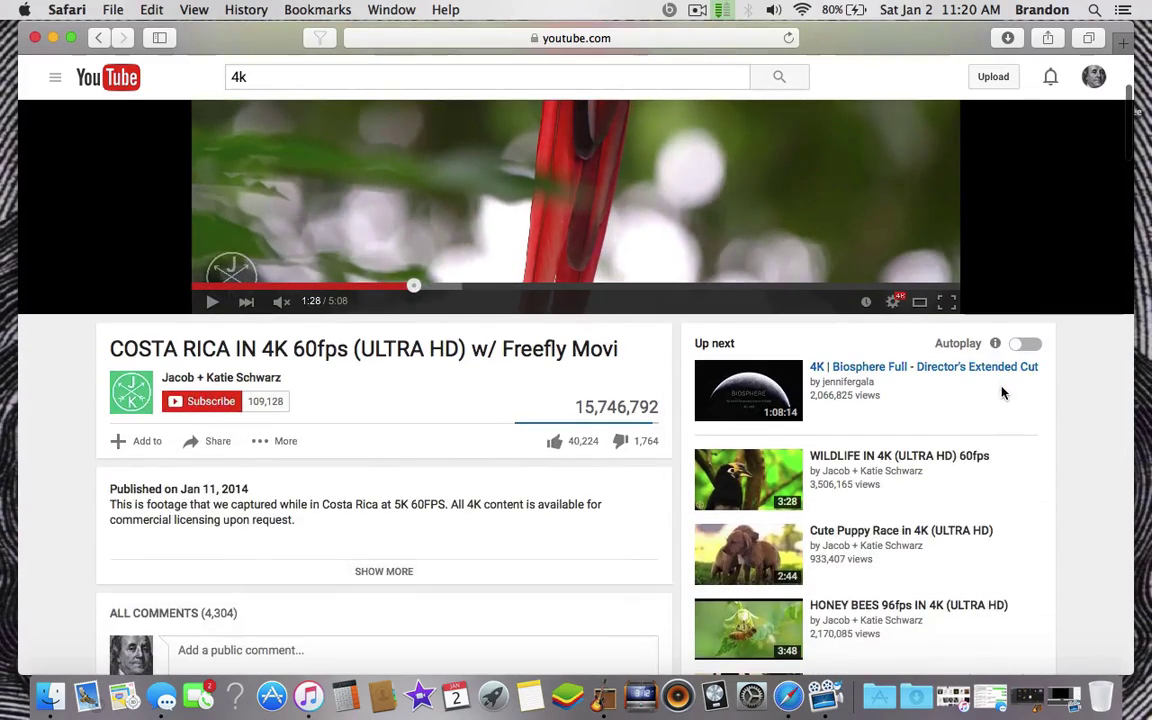
scroll(1004, 391, down, 2)
scroll(1004, 385, down, 2)
scroll(1004, 380, down, 3)
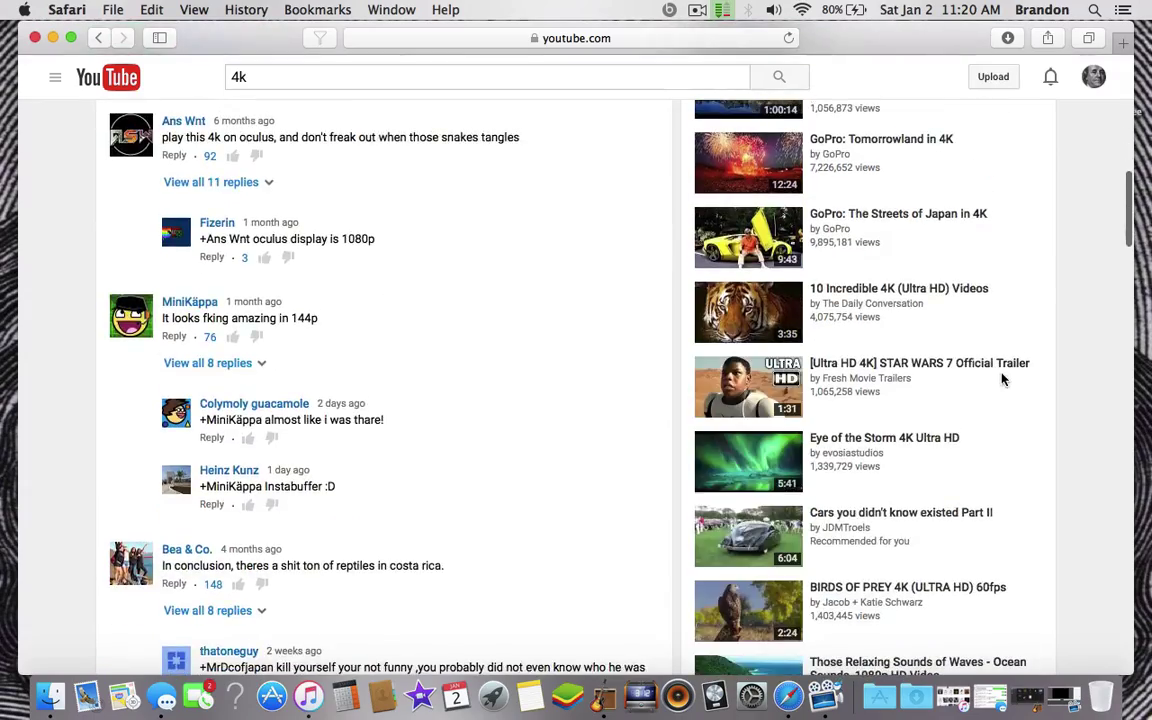
scroll(1003, 378, down, 5)
scroll(1004, 375, up, 15)
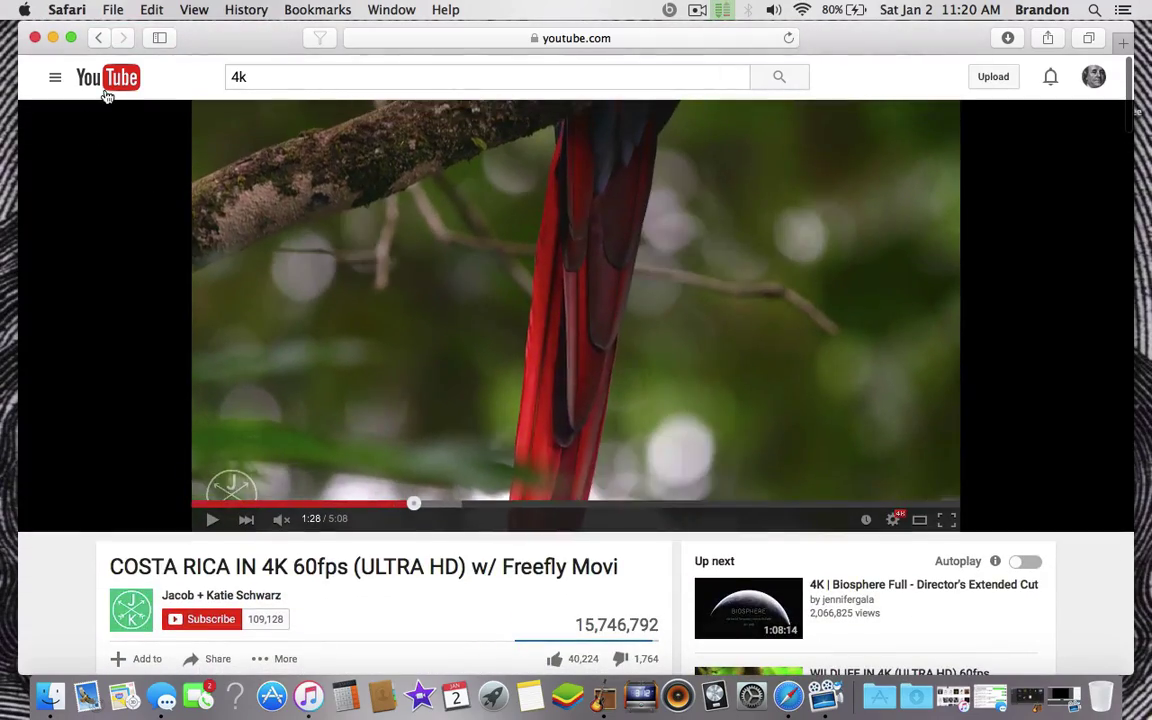
Return to the YouTube home page and type '108060' into the search box
click(118, 91)
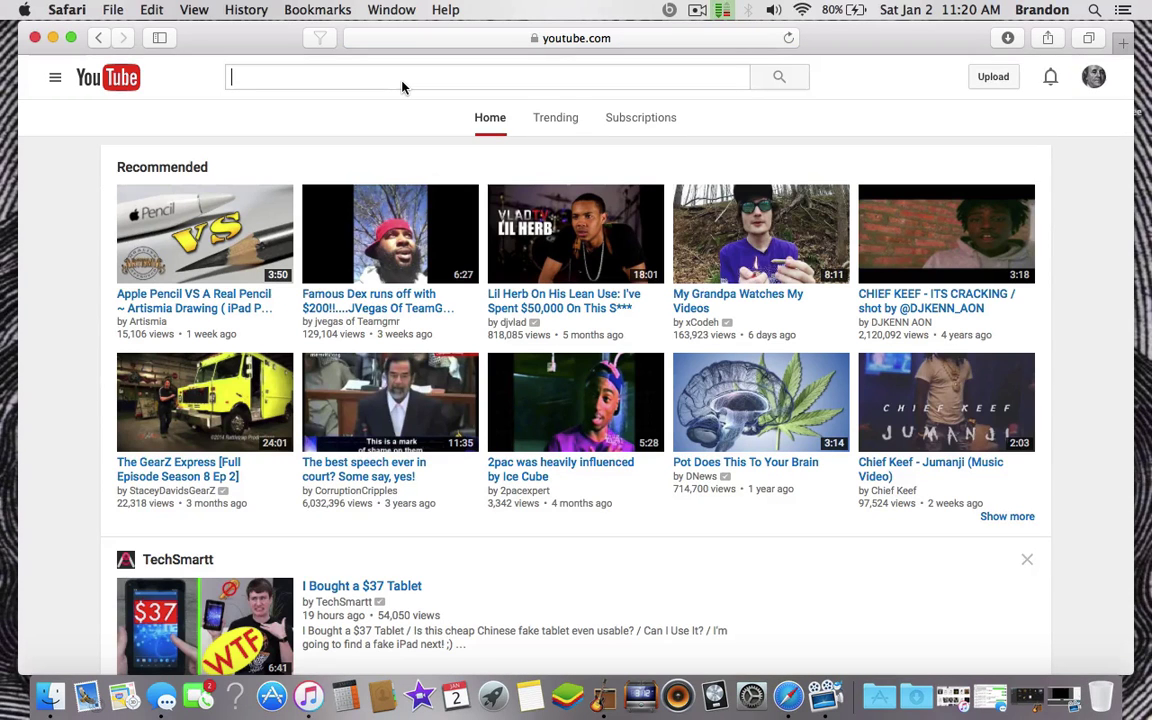
text(10806)
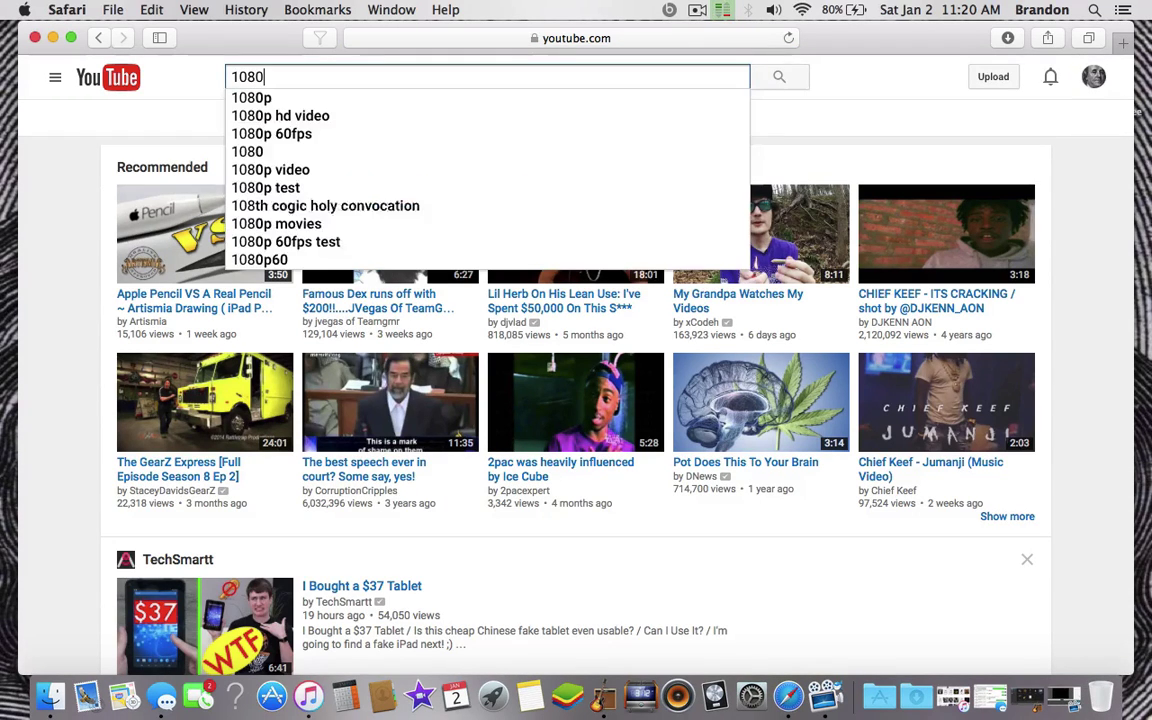
text(0fps)
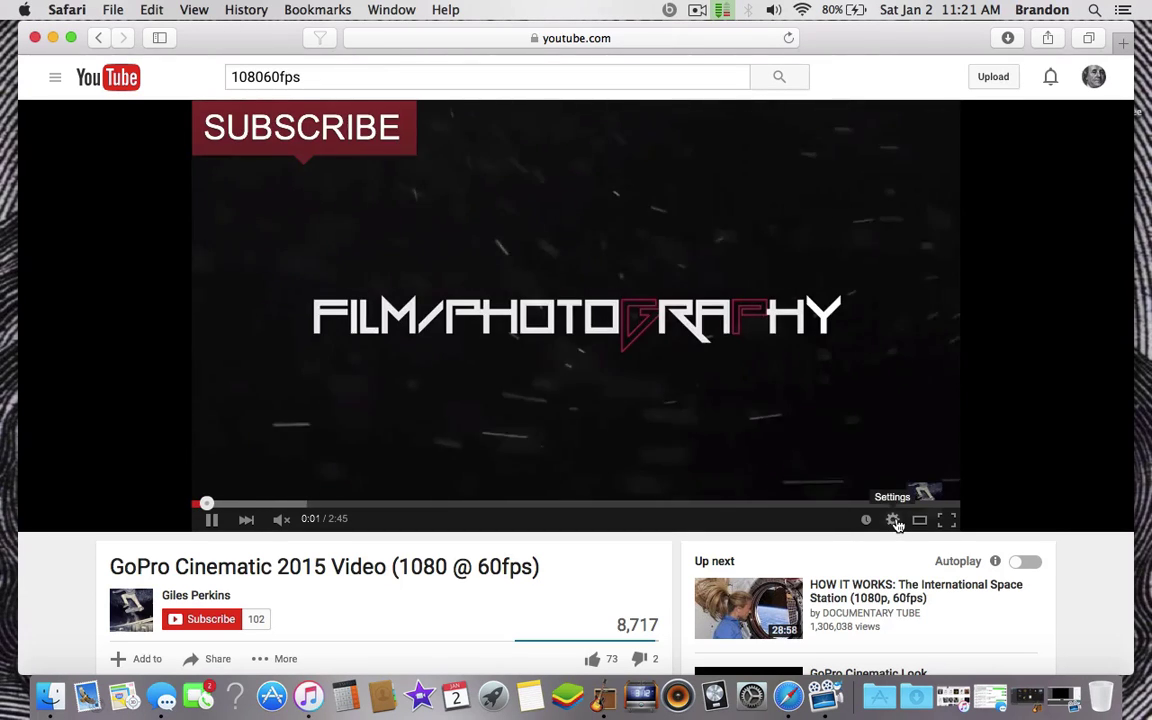
Raise the GoPro Cinematic video's quality from Auto 480p to 1080p HD
click(894, 521)
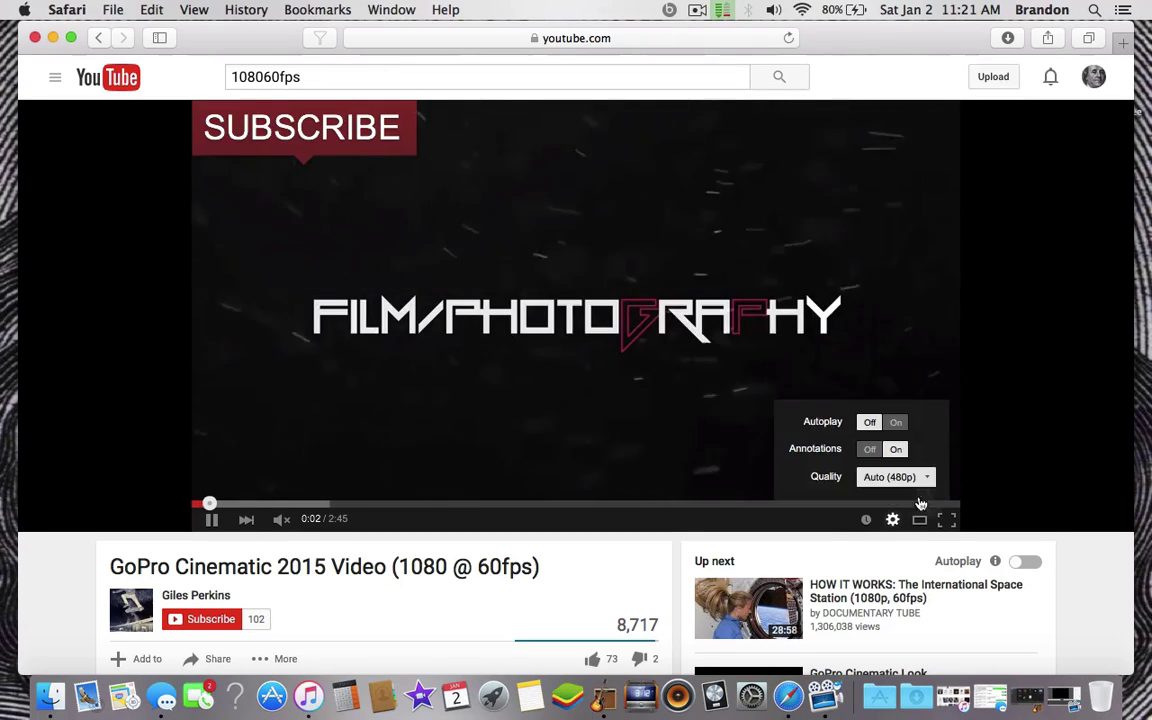
click(890, 478)
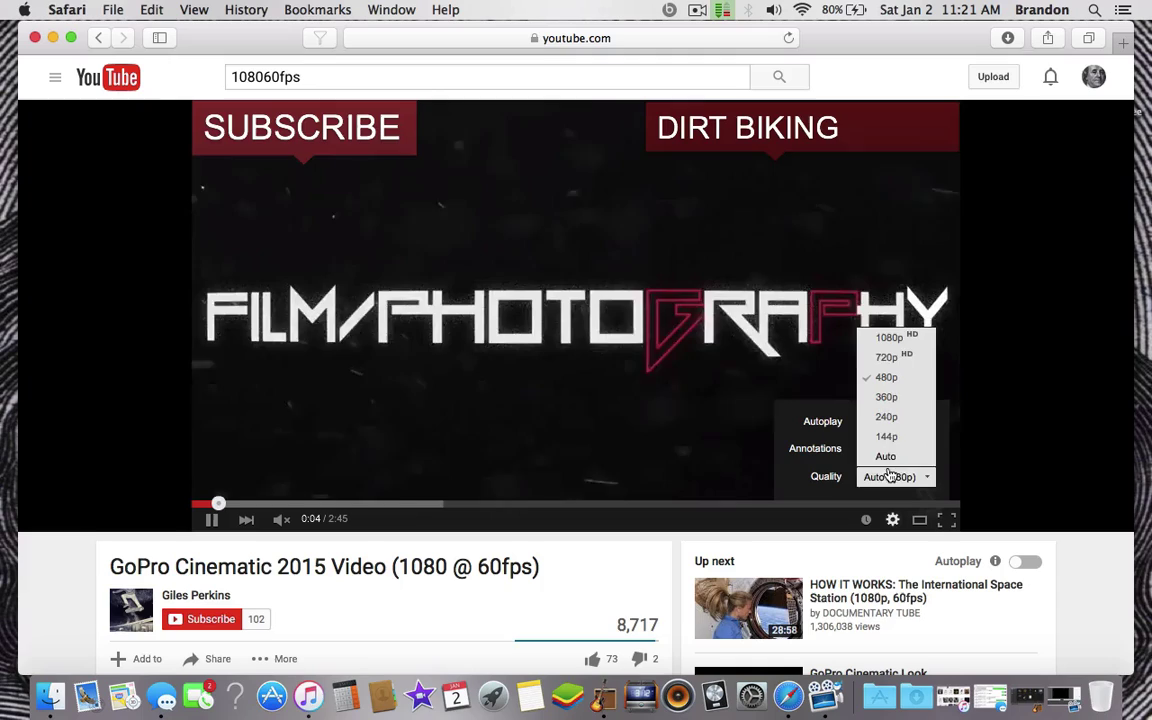
click(912, 340)
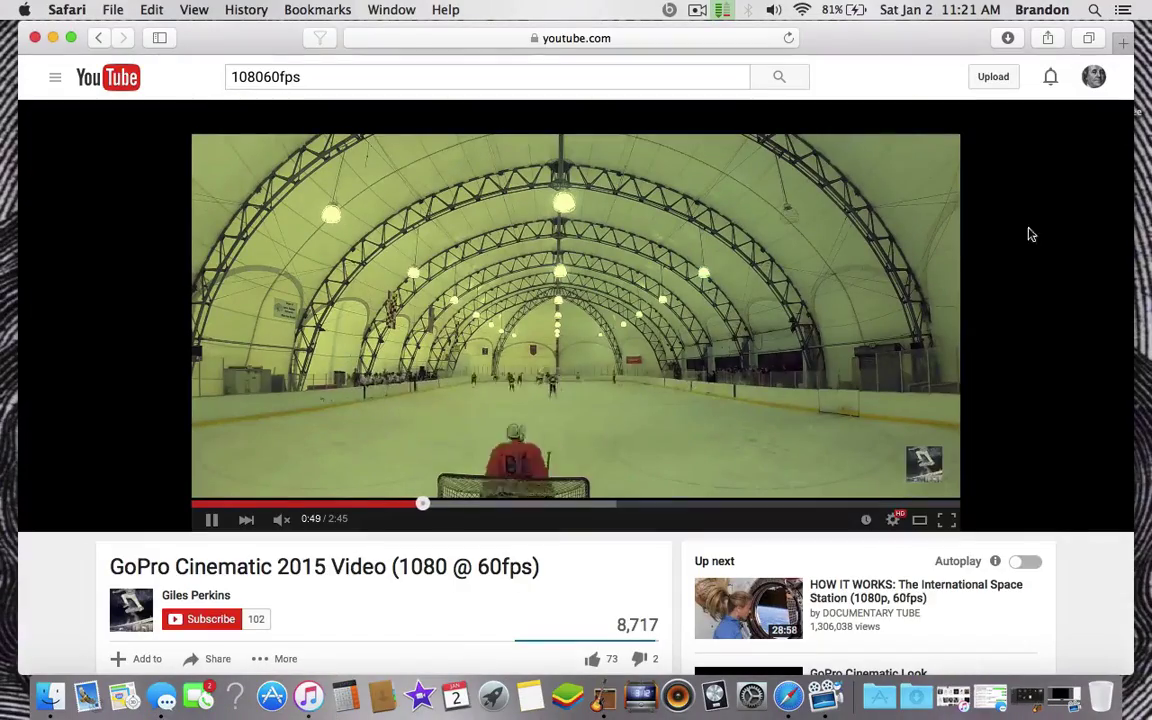
scroll(1065, 528, down, 5)
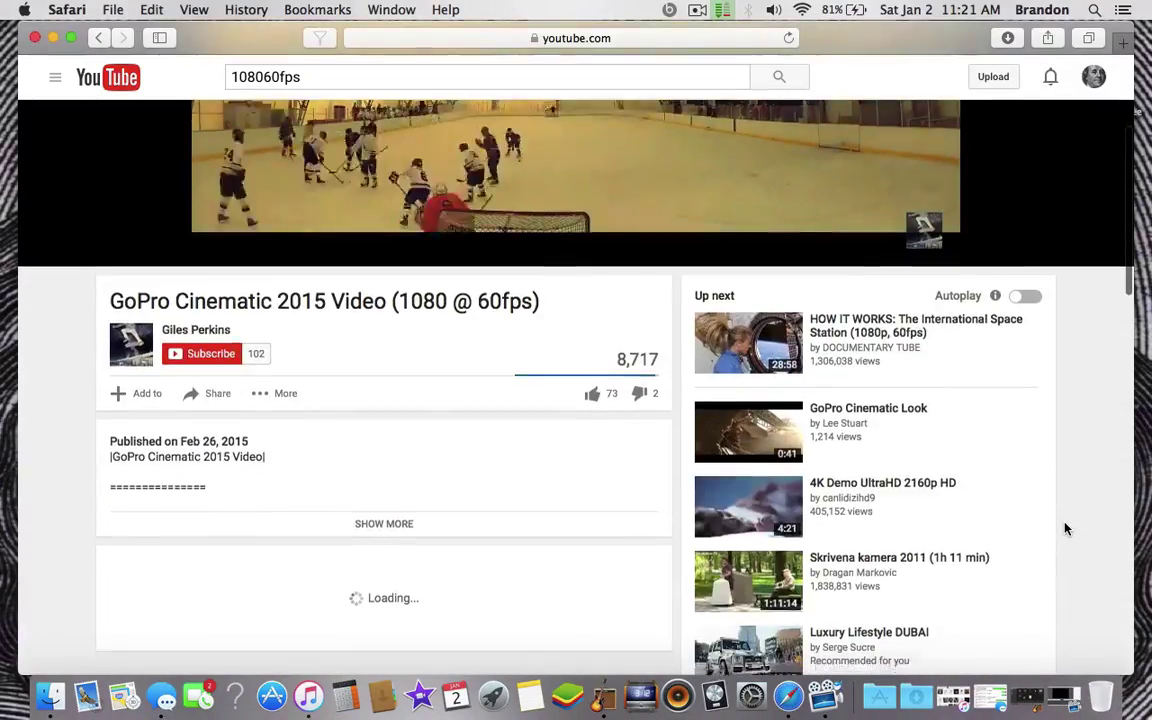
scroll(1065, 528, down, 5)
scroll(1065, 528, up, 2)
scroll(1065, 528, up, 5)
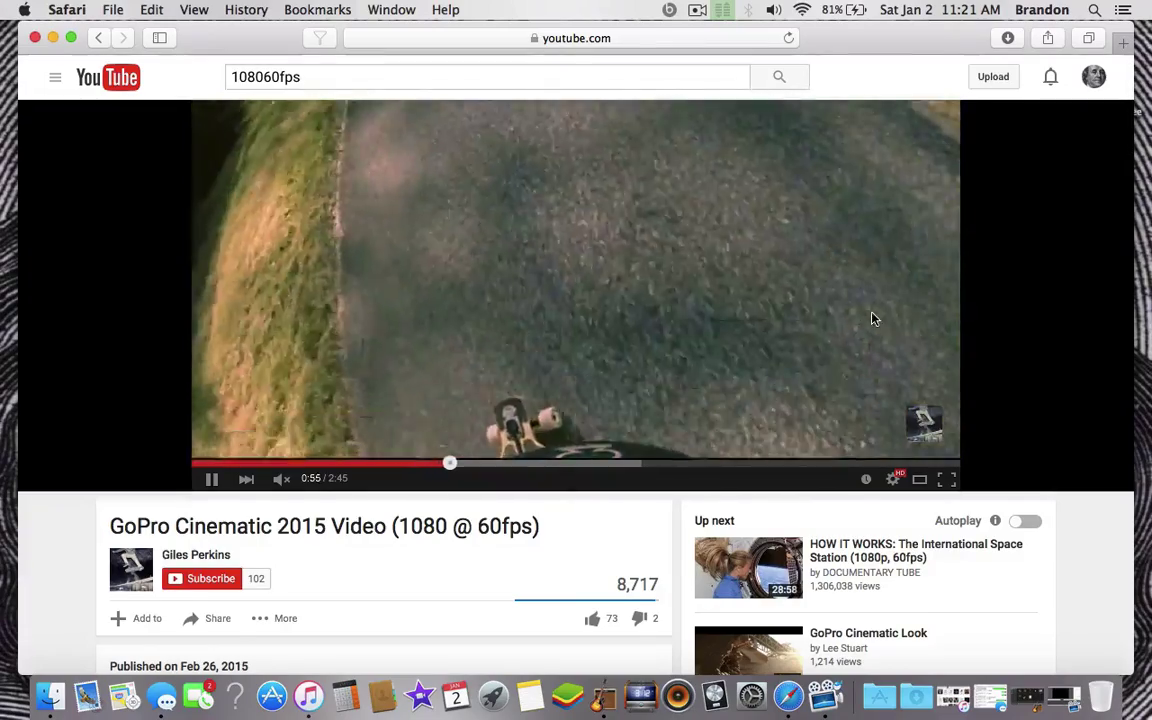
scroll(874, 319, up, 1)
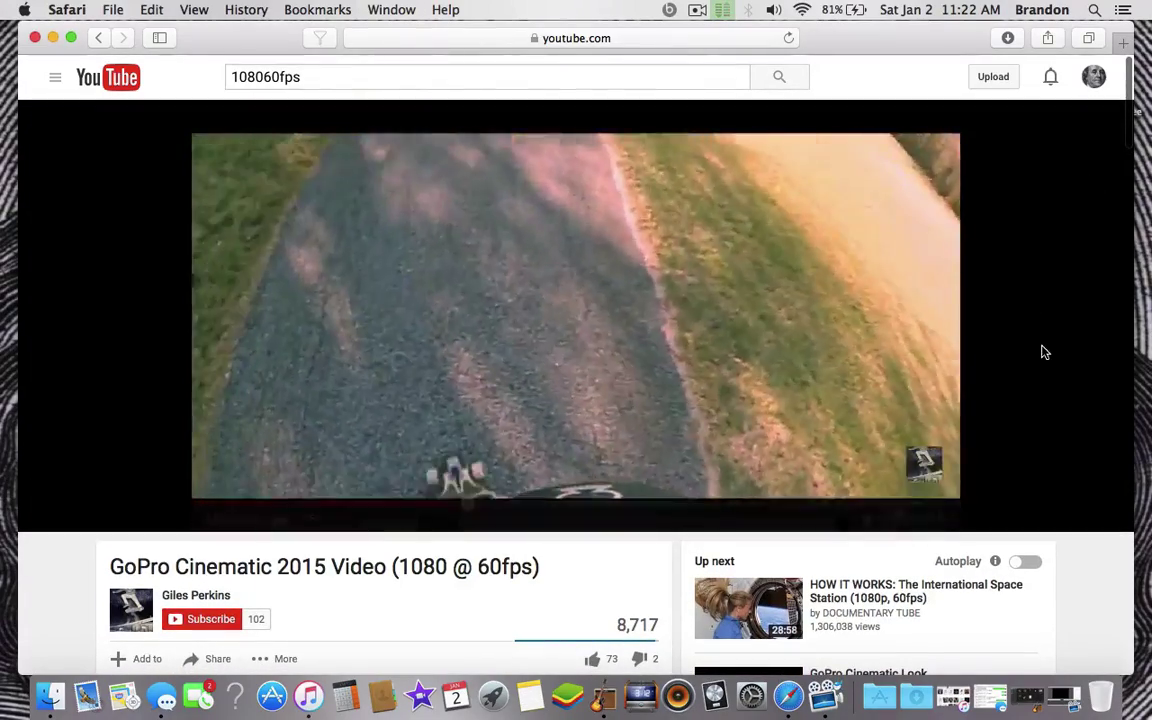
scroll(1041, 350, down, 5)
scroll(1041, 350, down, 5)
scroll(1041, 350, down, 2)
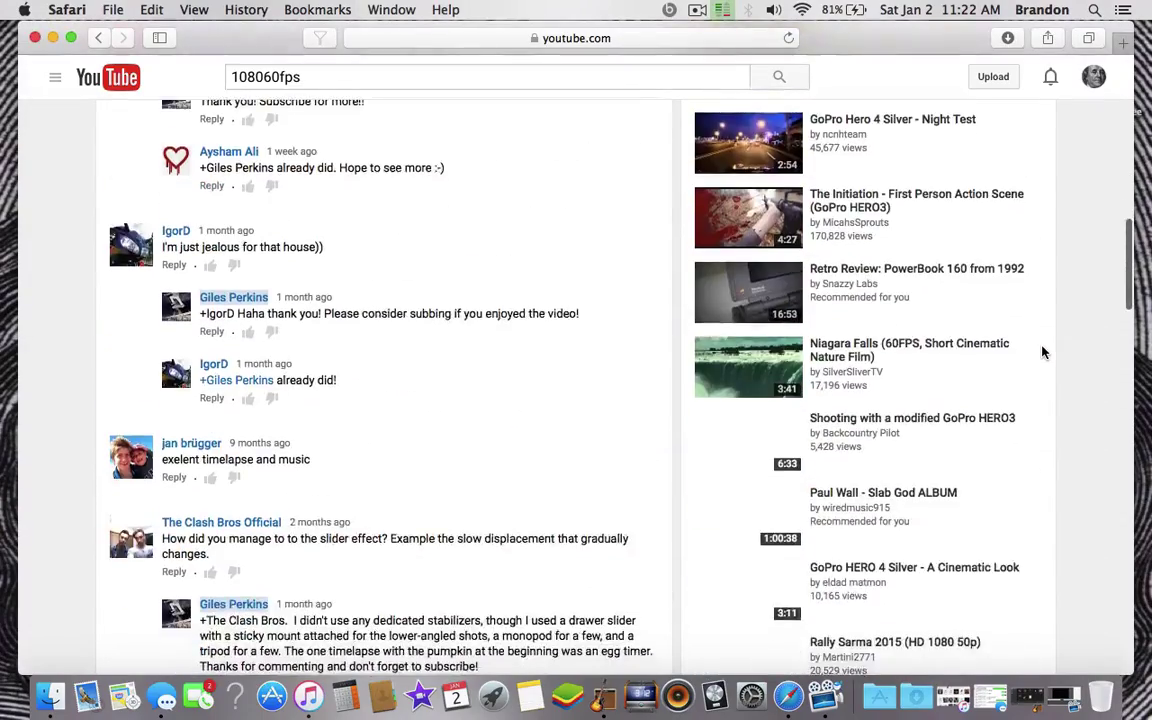
scroll(1041, 350, down, 5)
scroll(1041, 352, up, 15)
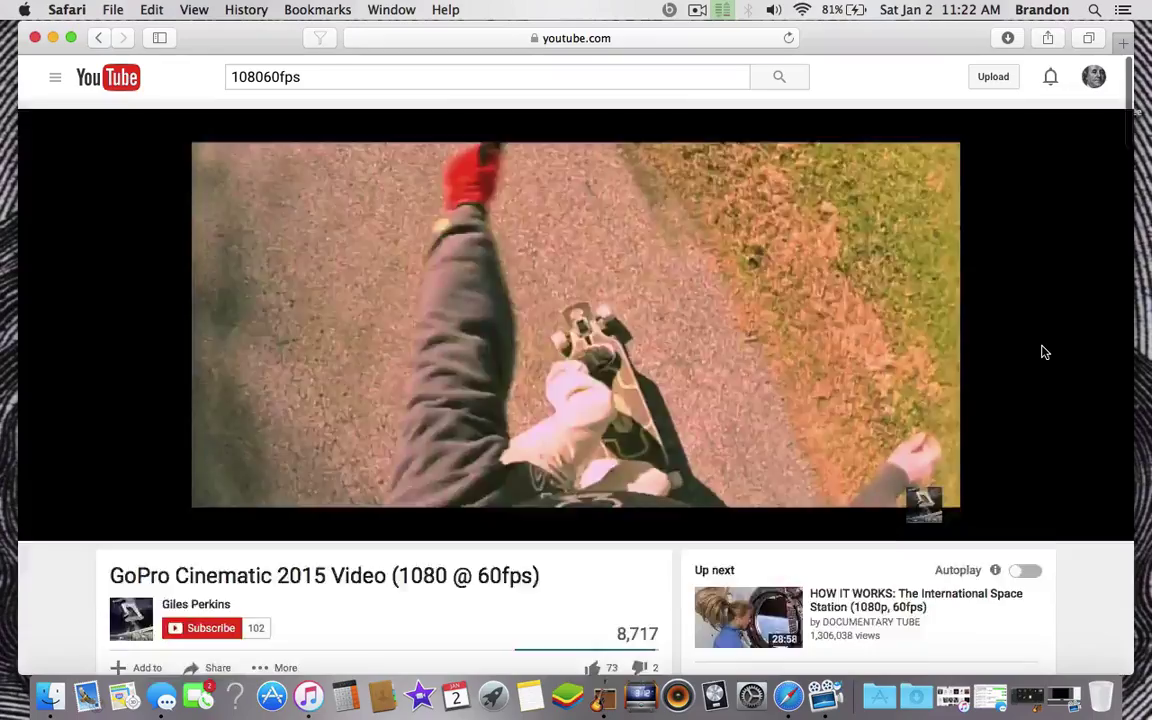